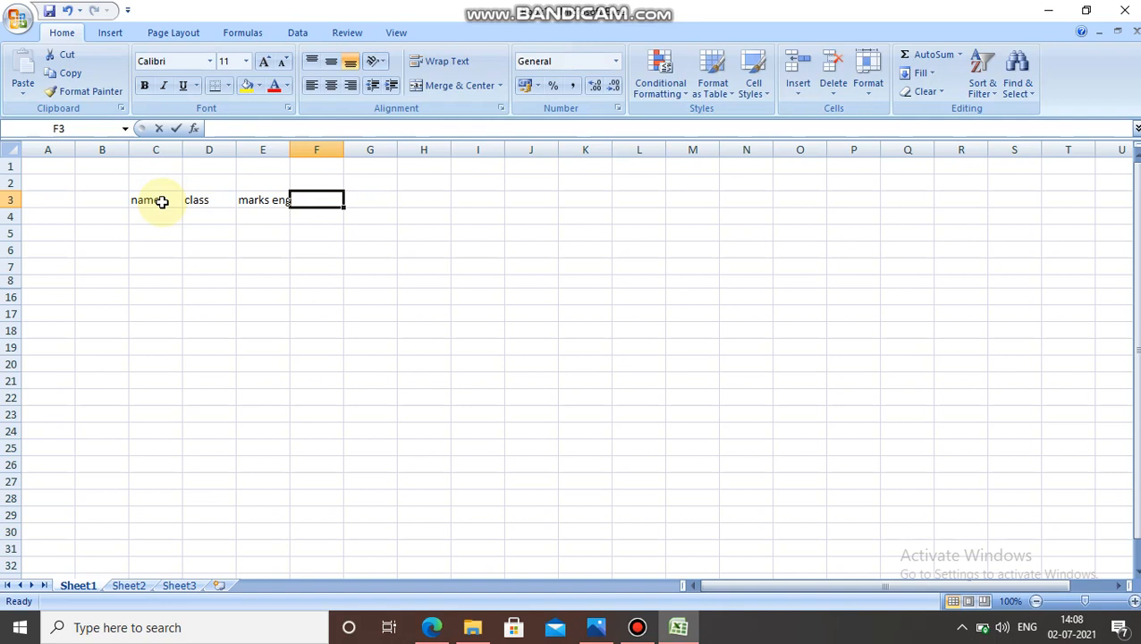
Enter the column headers hind, social, science and maths in cells F3 to I3
key("Tab")
type("social")
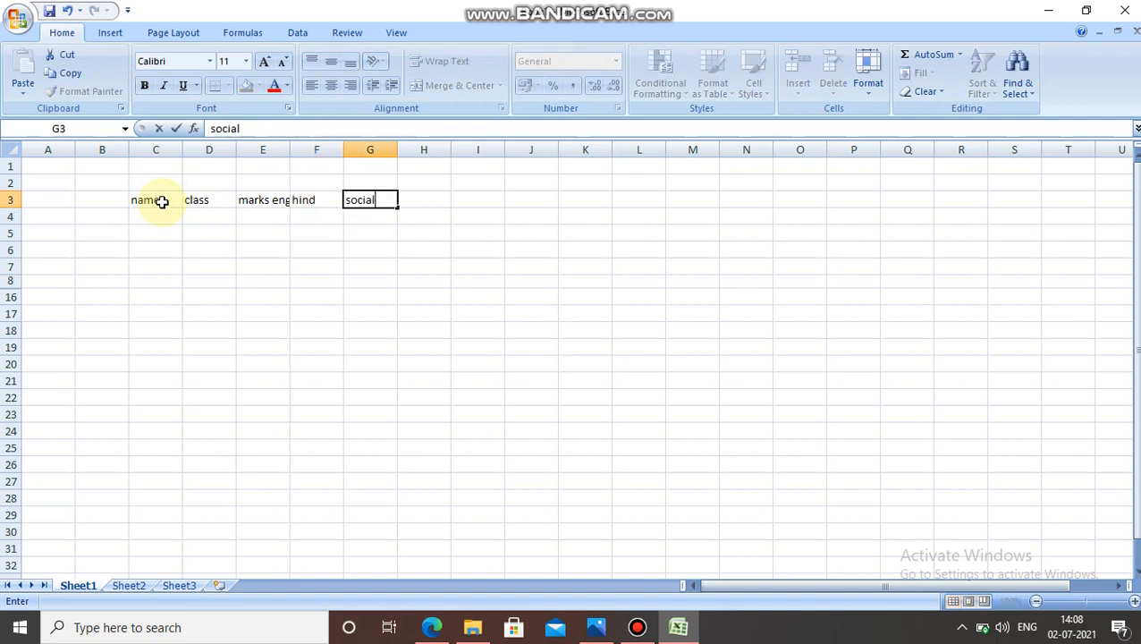
key("Tab")
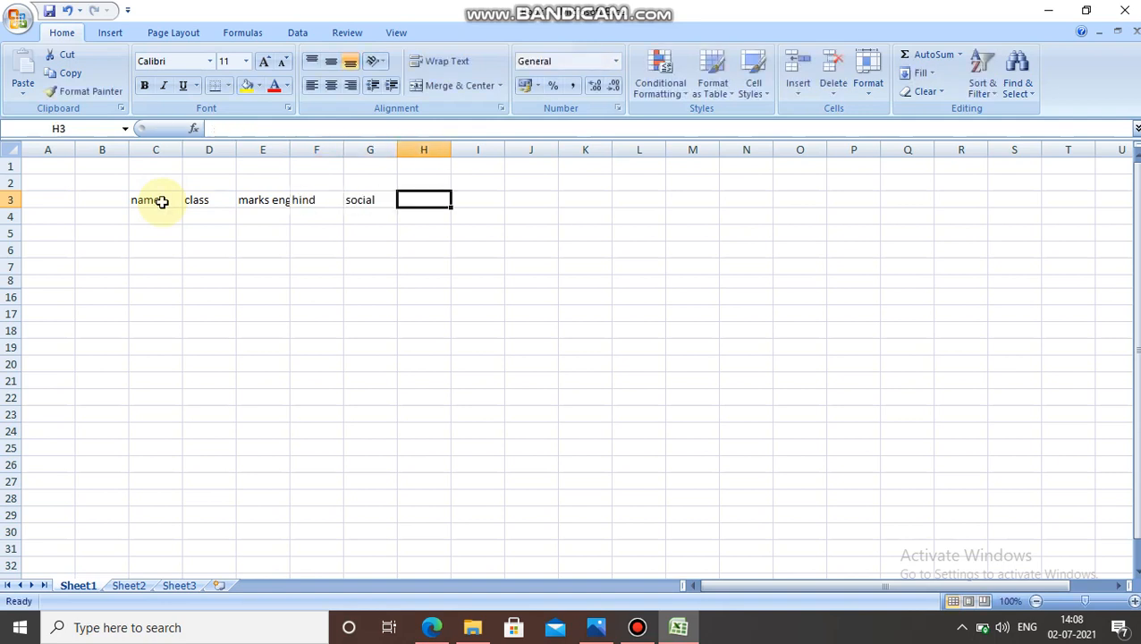
type("scinece")
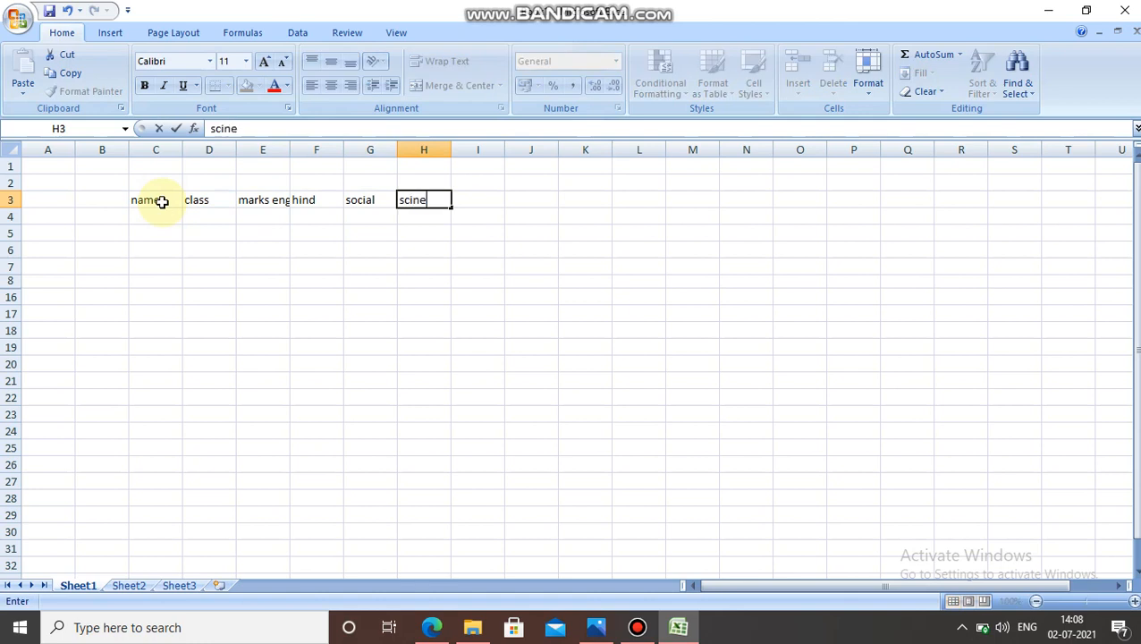
key("BackSpace")
key("BackSpace")
key("BackSpace")
key("BackSpace")
type("ence")
key("Tab")
type("maths")
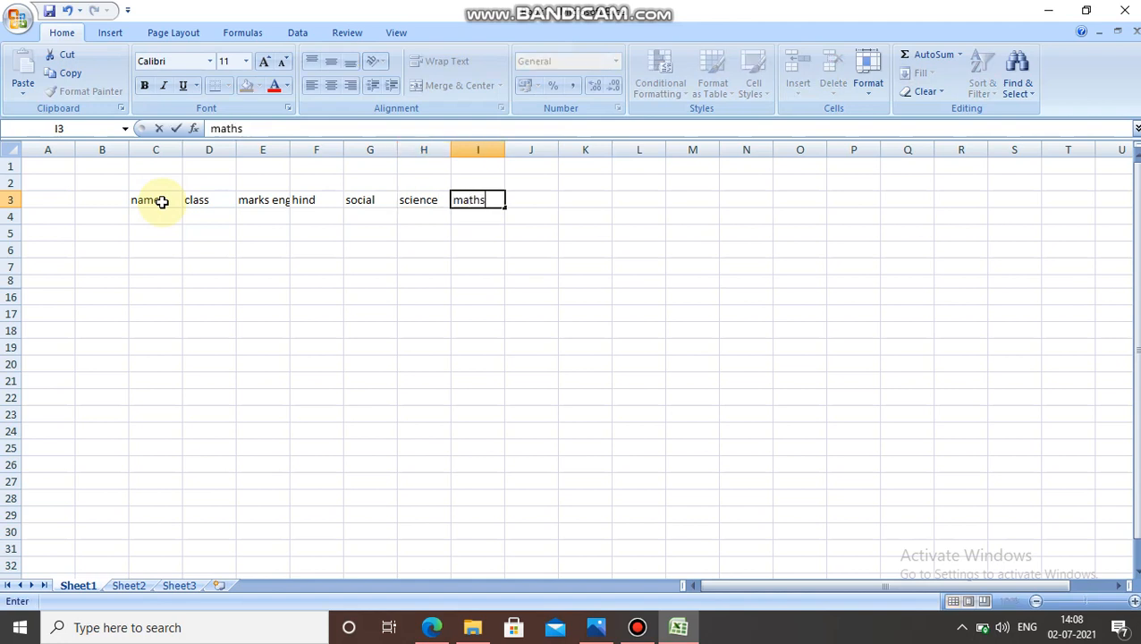
Enter the first two students' names in C4 and C5, each with class 8 in column D
left_click(157, 219)
type("rahul")
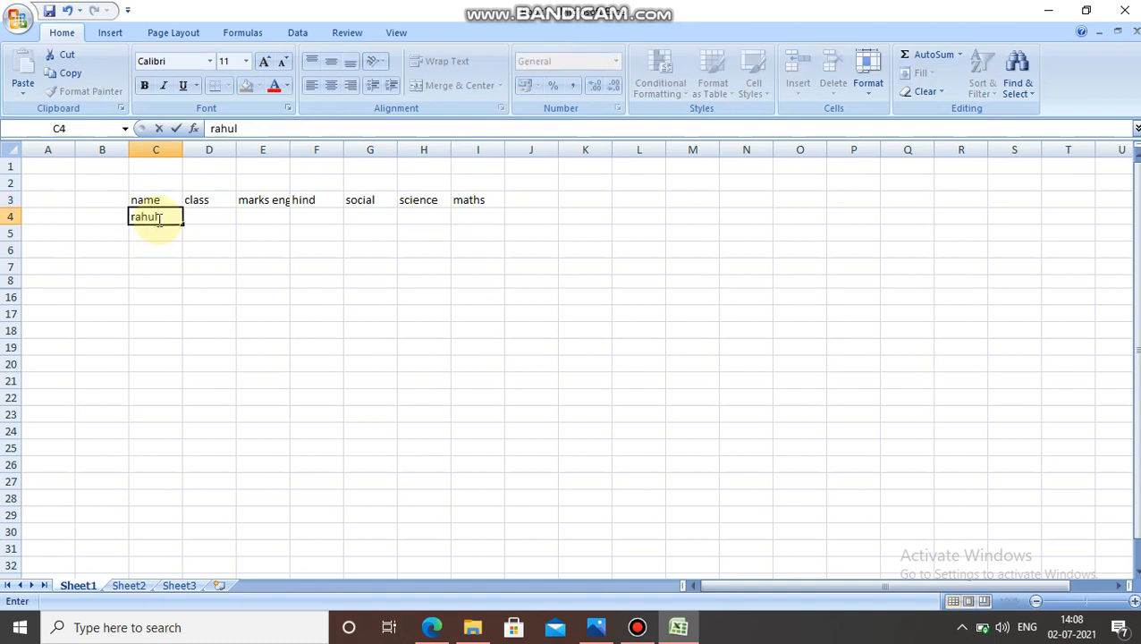
key("Tab")
type("8")
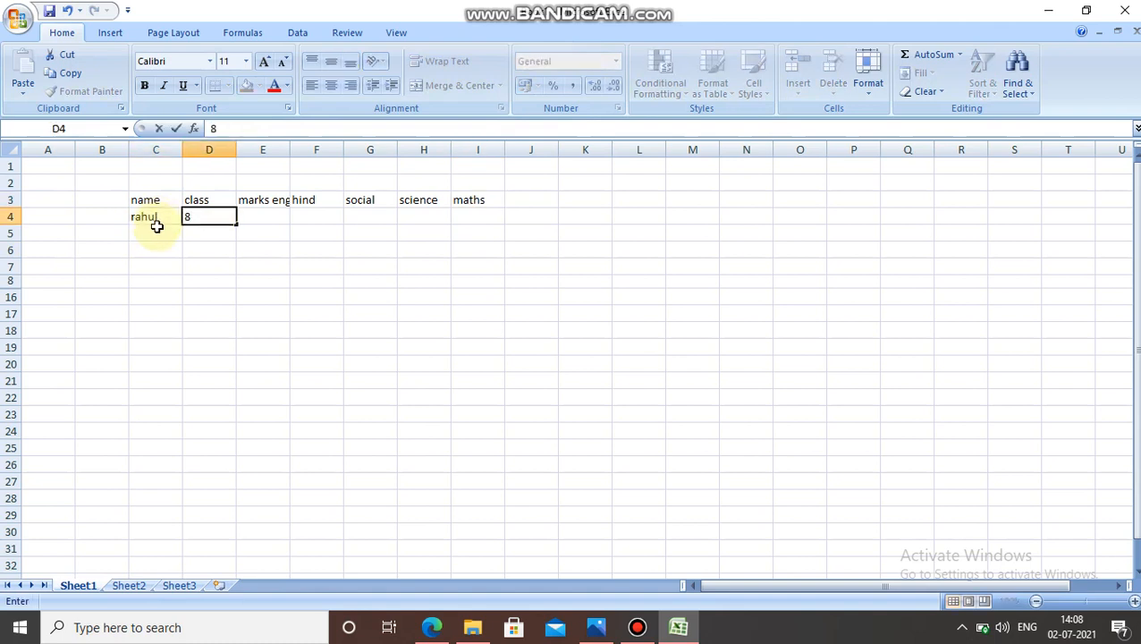
left_click(155, 233)
type("sunny")
key("Tab")
type("8")
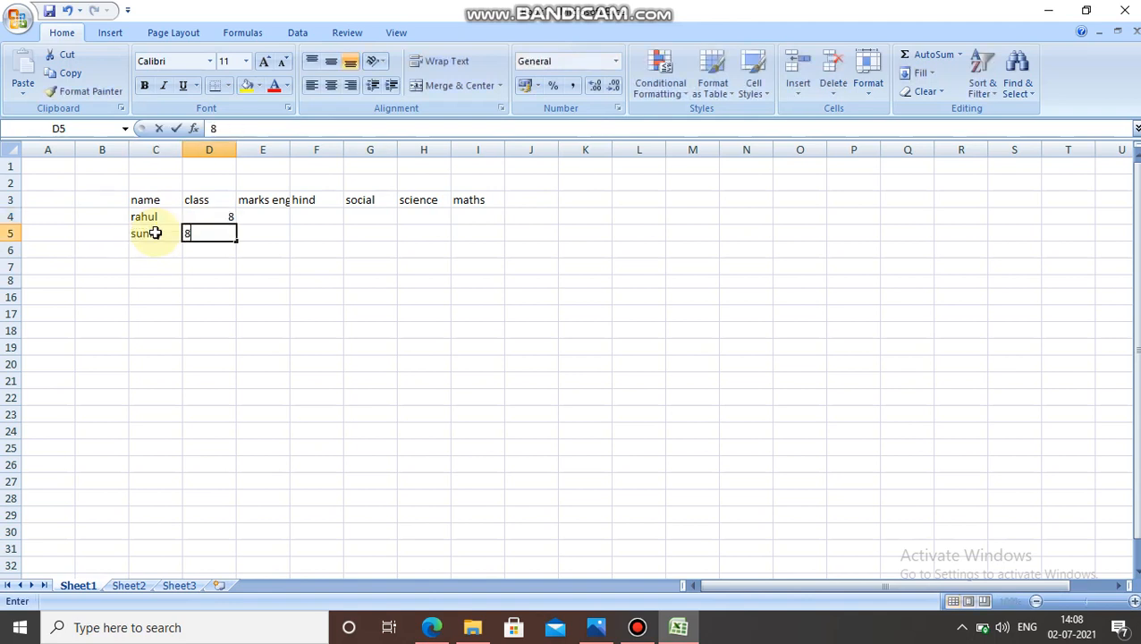
Enter the third student's name in C6 and the value 8 in E6
left_click(153, 254)
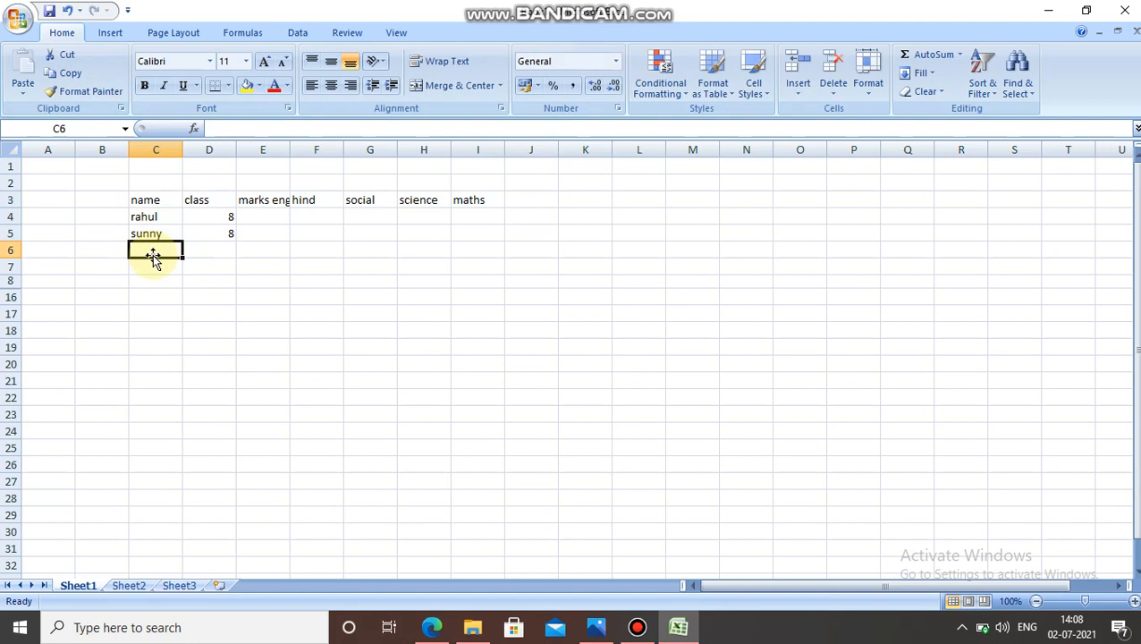
type("vicky")
key("Tab")
key("Tab")
type("8")
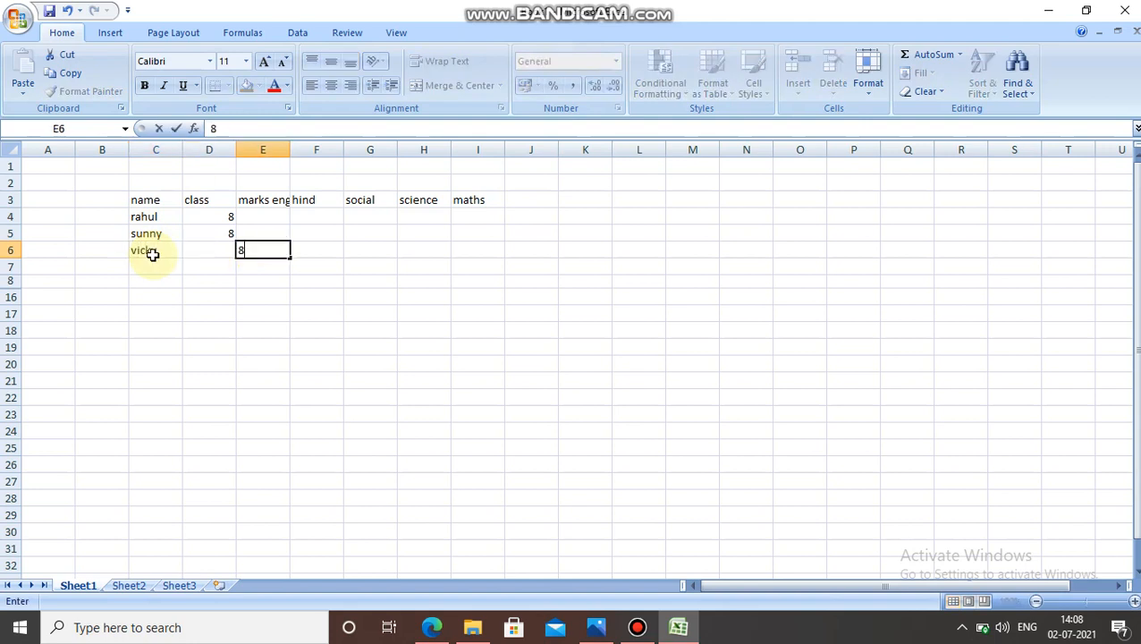
Enter the fourth student's name in C7 and fill in class 8 in cells D7 and D6
left_click(150, 265)
type("deepai")
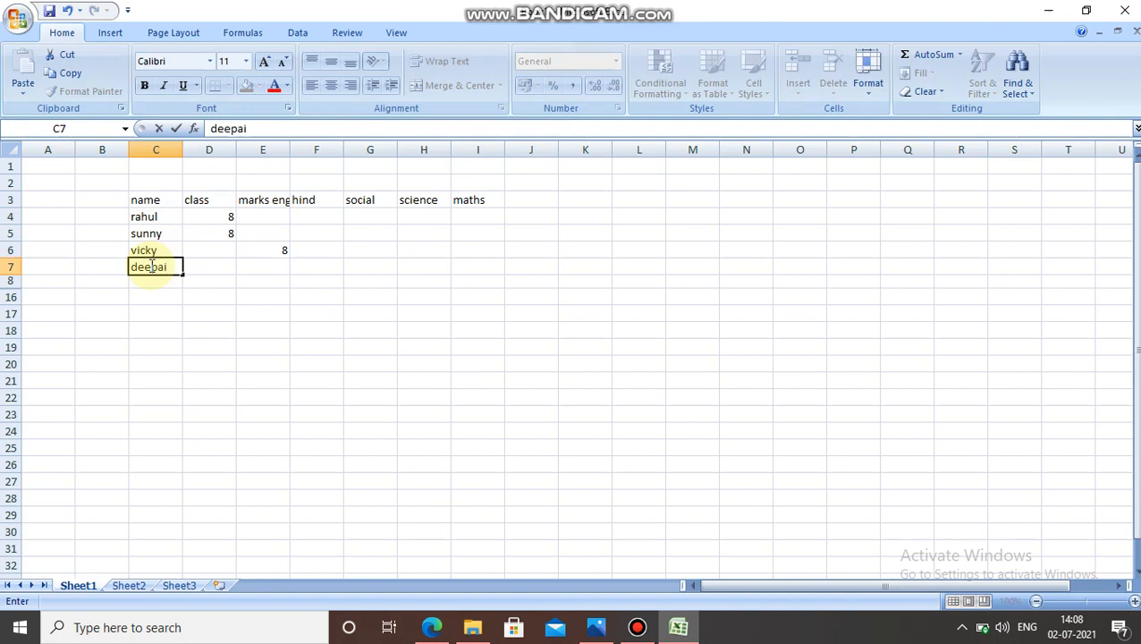
key("BackSpace")
type("li")
key("Tab")
type("8")
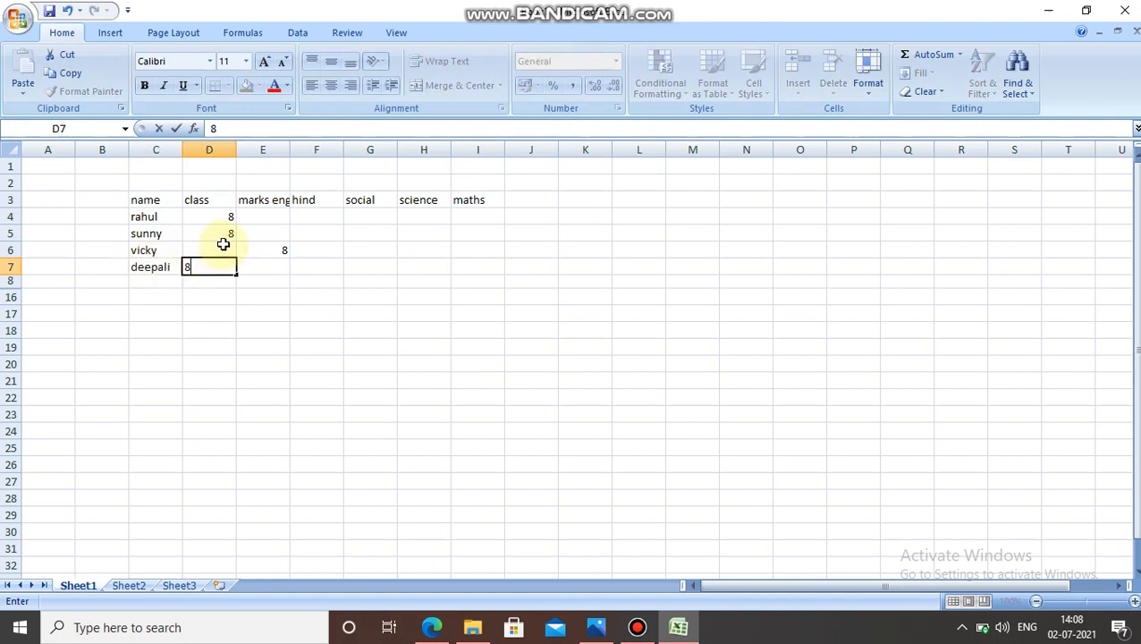
left_click(223, 244)
type("8")
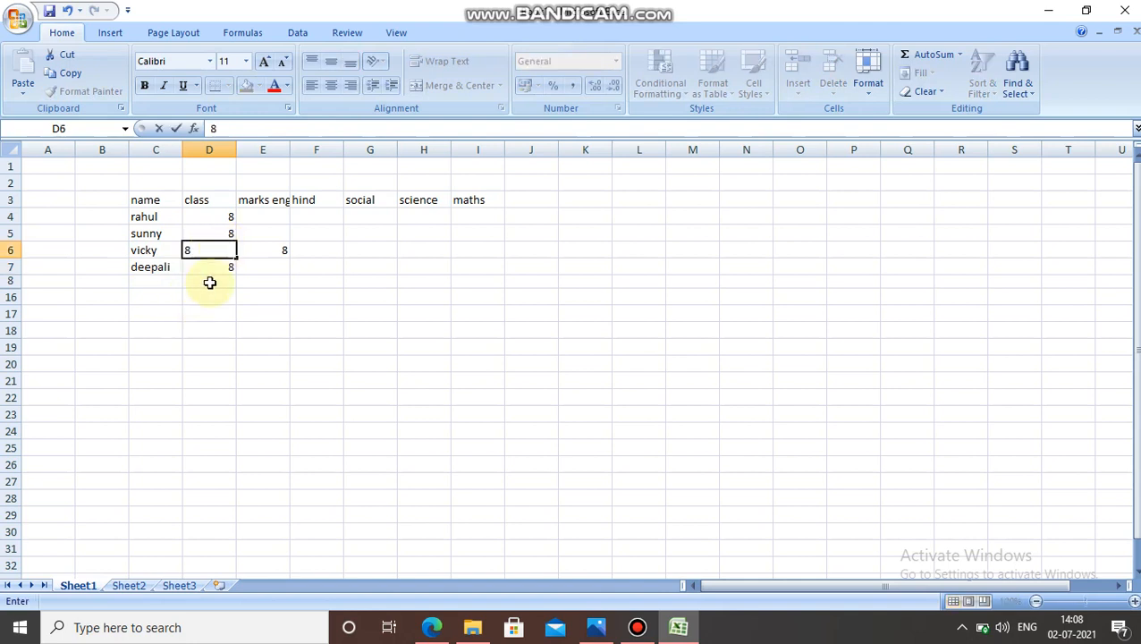
Enter the first student's marks 42, 45, 36, 42 and 41 in cells E4 to I4
left_click(272, 216)
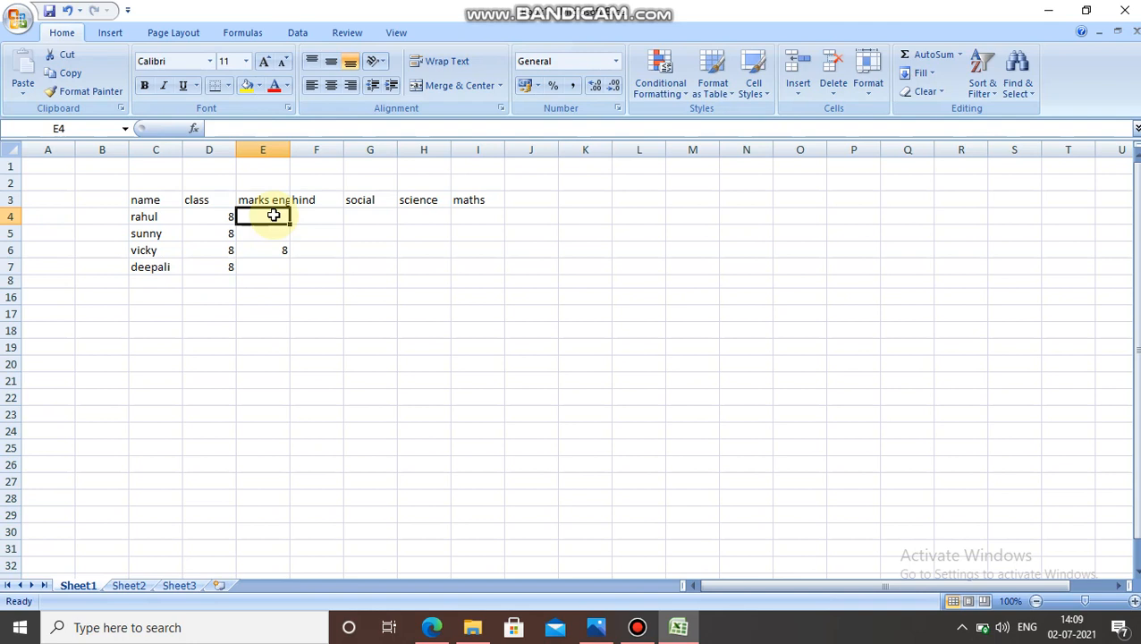
type("42")
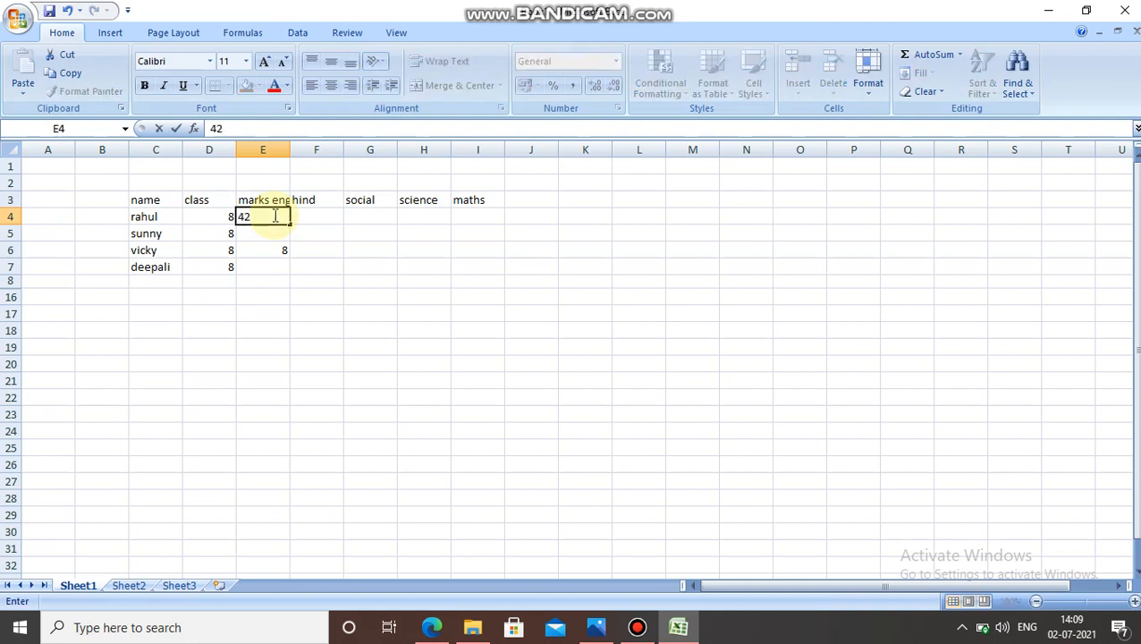
key("Tab")
type("45")
key("Tab")
type("36")
key("Tab")
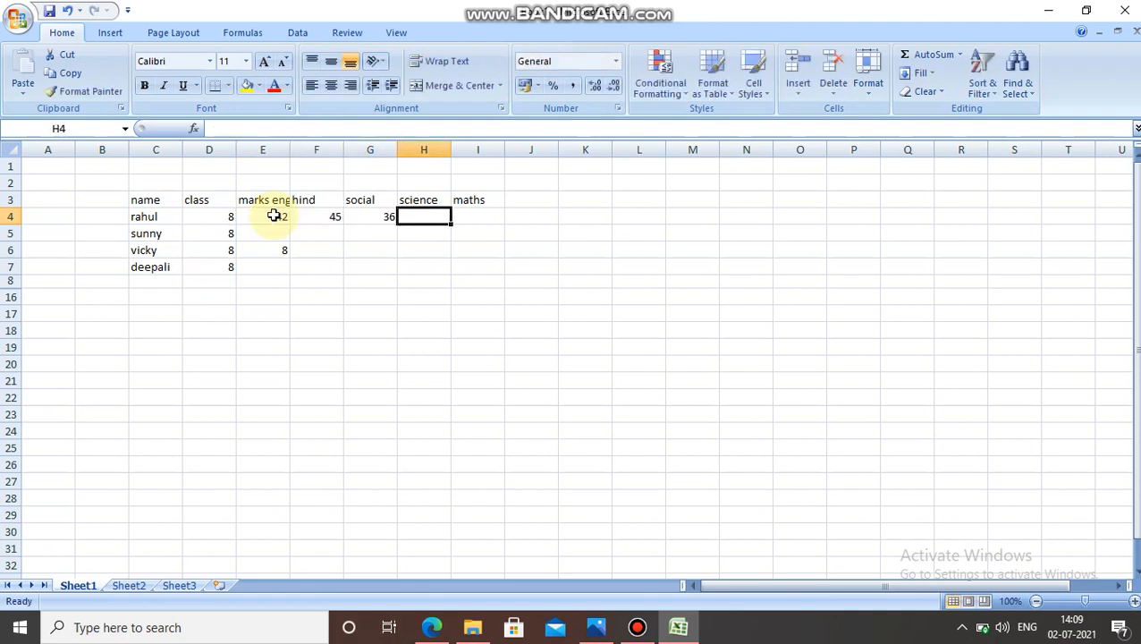
type("42")
key("Tab")
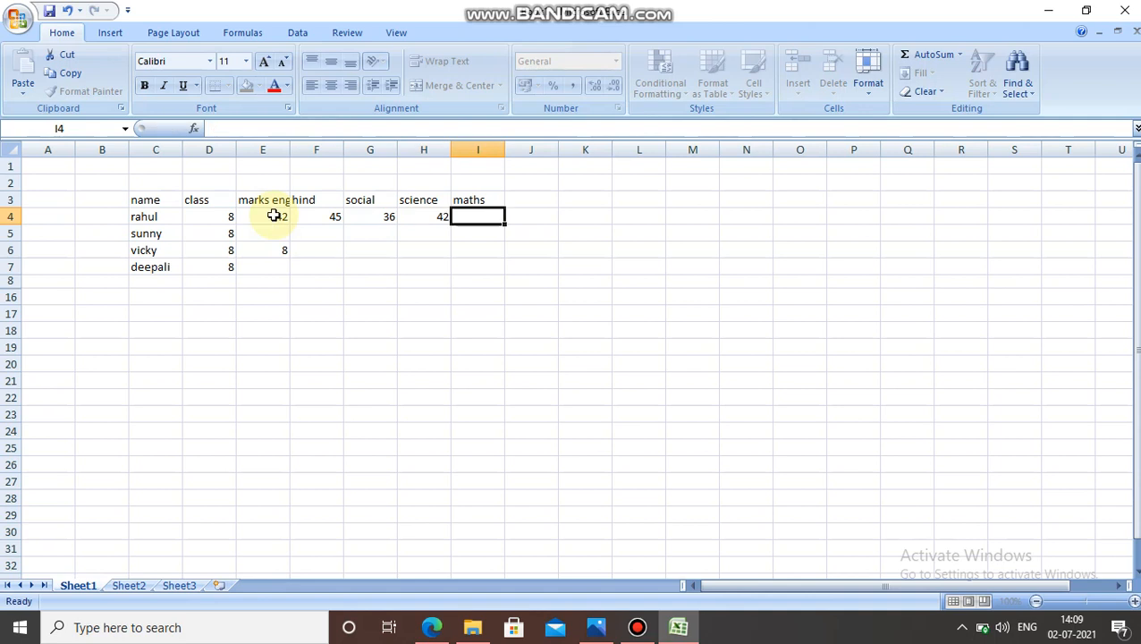
type("41")
key("Tab")
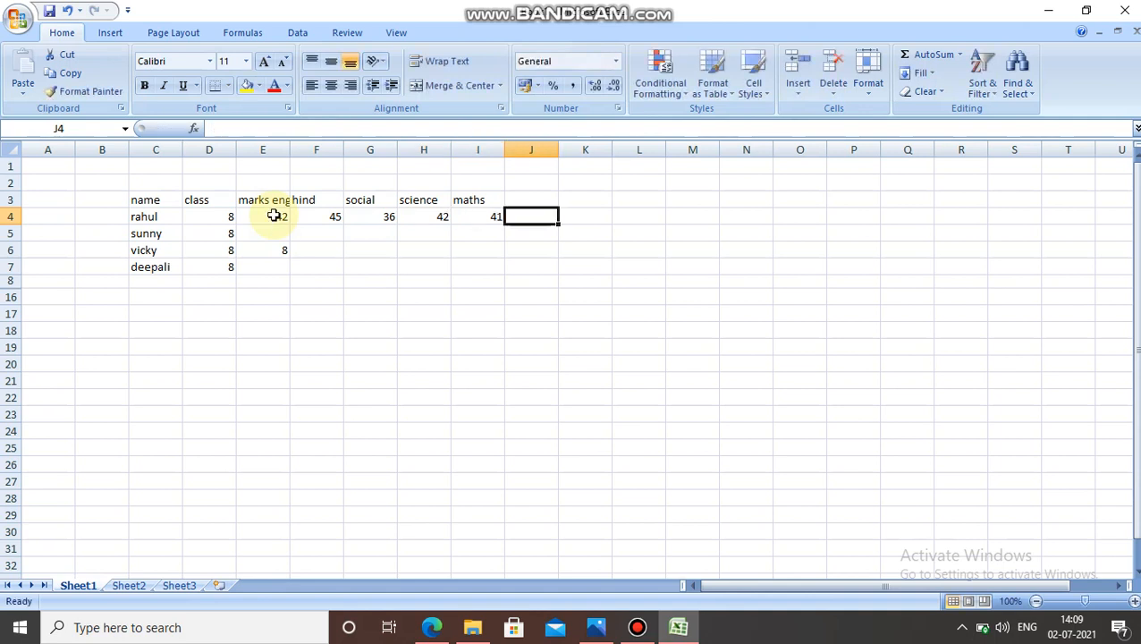
Enter the second student's marks 36, 50, 49, 42 and 48 in cells E5 to I5
left_click(272, 233)
type("36")
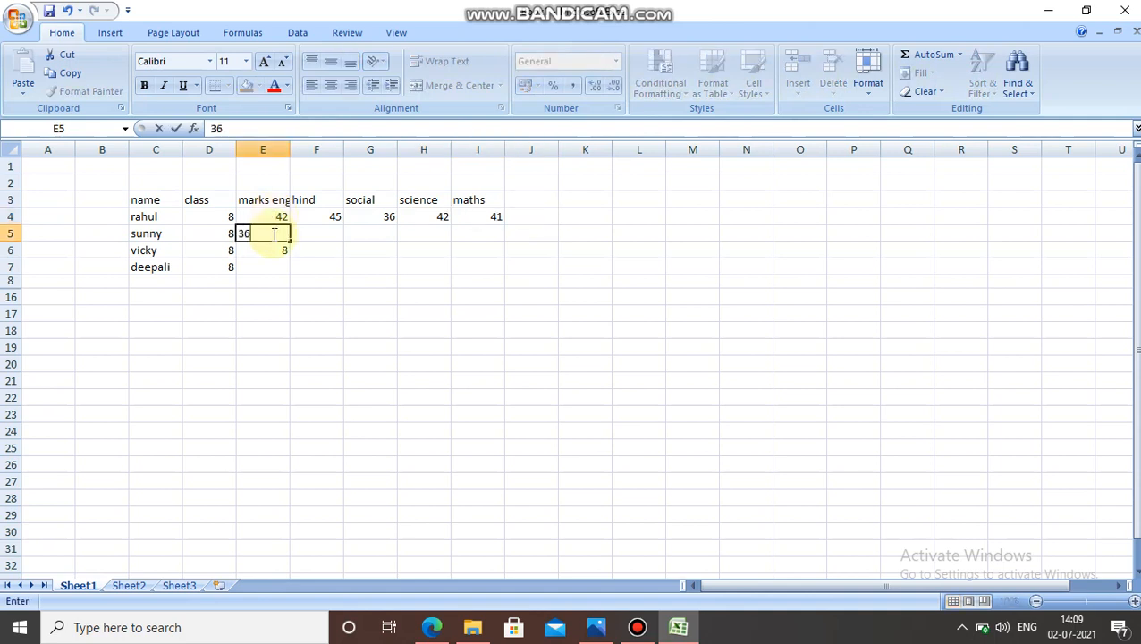
key("Tab")
type("50")
key("Tab")
type("49")
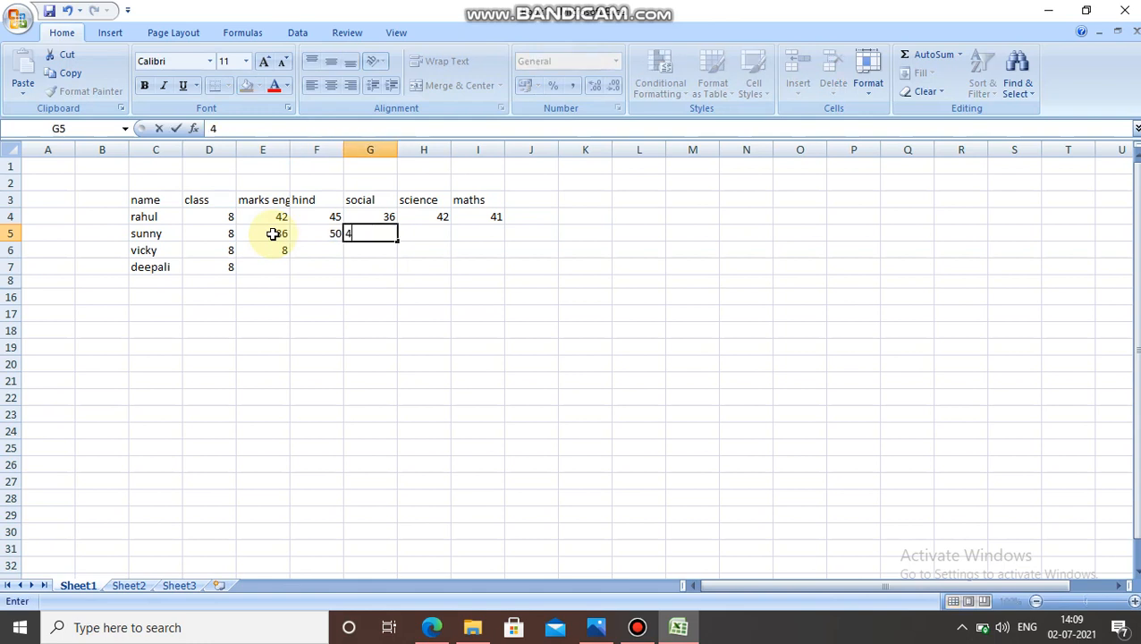
key("Tab")
type("42")
key("Tab")
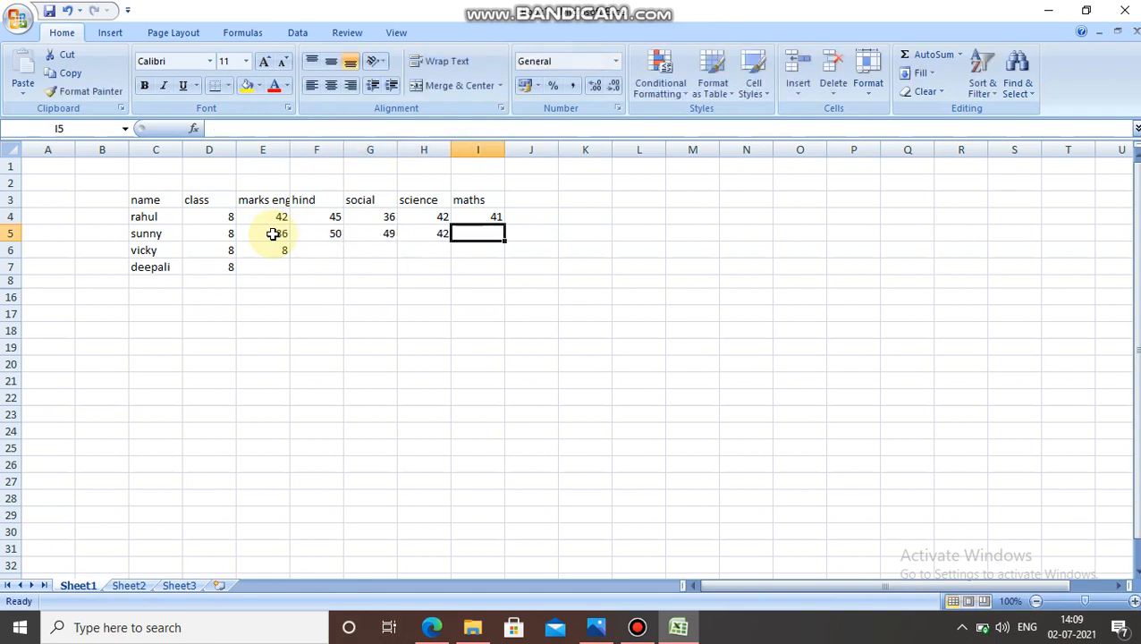
type("48")
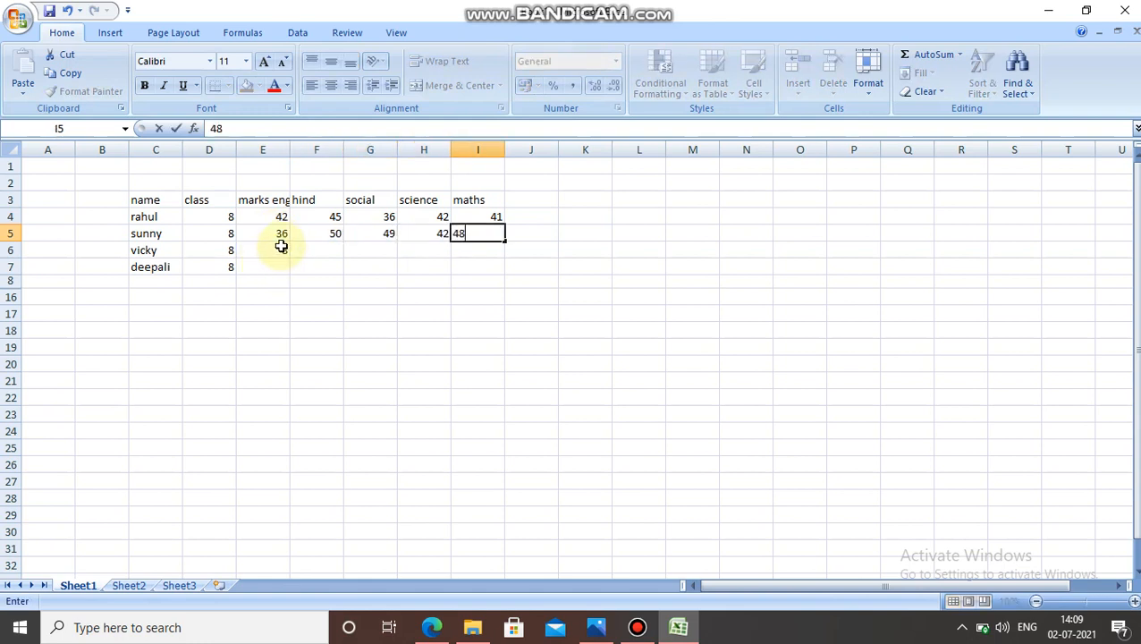
Enter the third student's first three marks 48, 48 and 52 in cells E6 to G6
left_click(281, 248)
type("48")
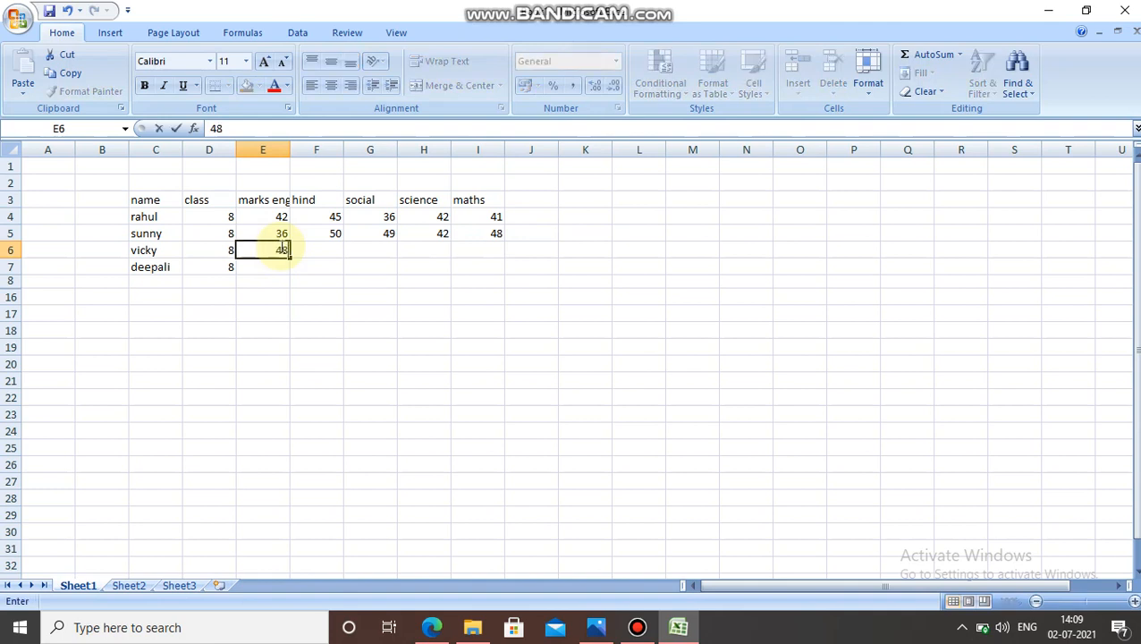
key("Tab")
type("48")
key("Tab")
type("52")
key("Tab")
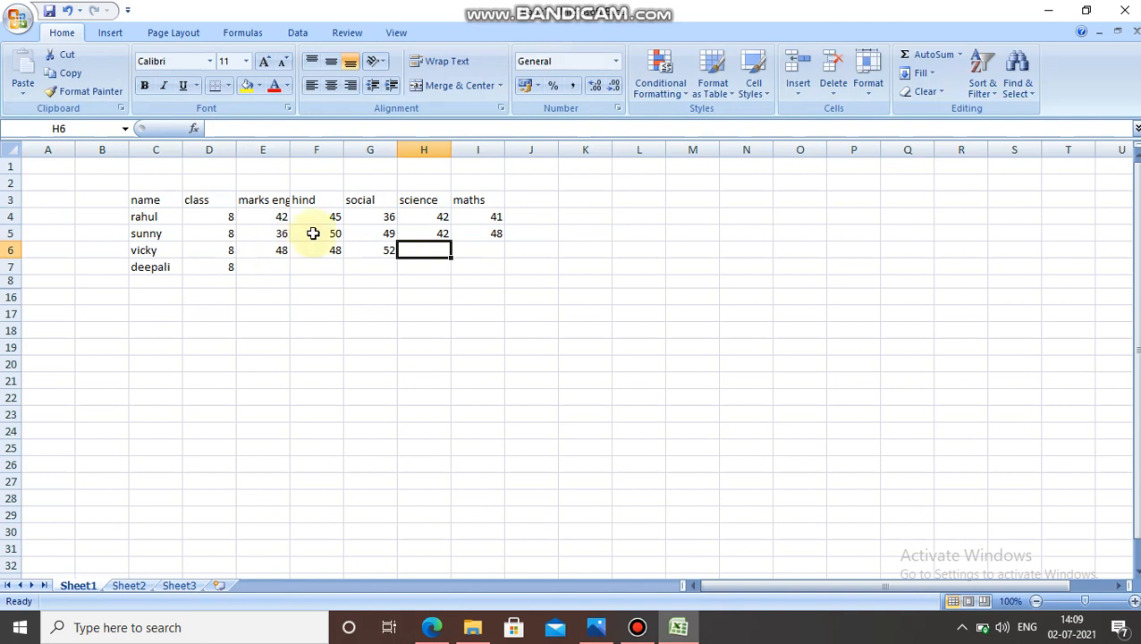
Change the third student's social mark to 49 and enter 47 for science and 46 for maths
left_click(387, 251)
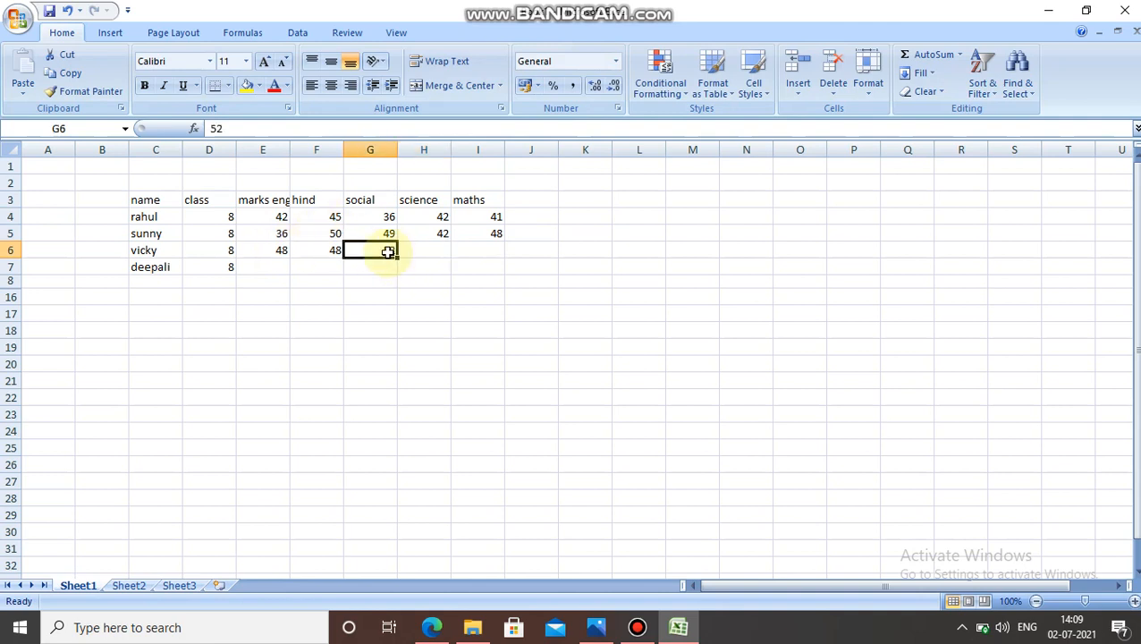
key("BackSpace")
type("49")
key("Tab")
type("4")
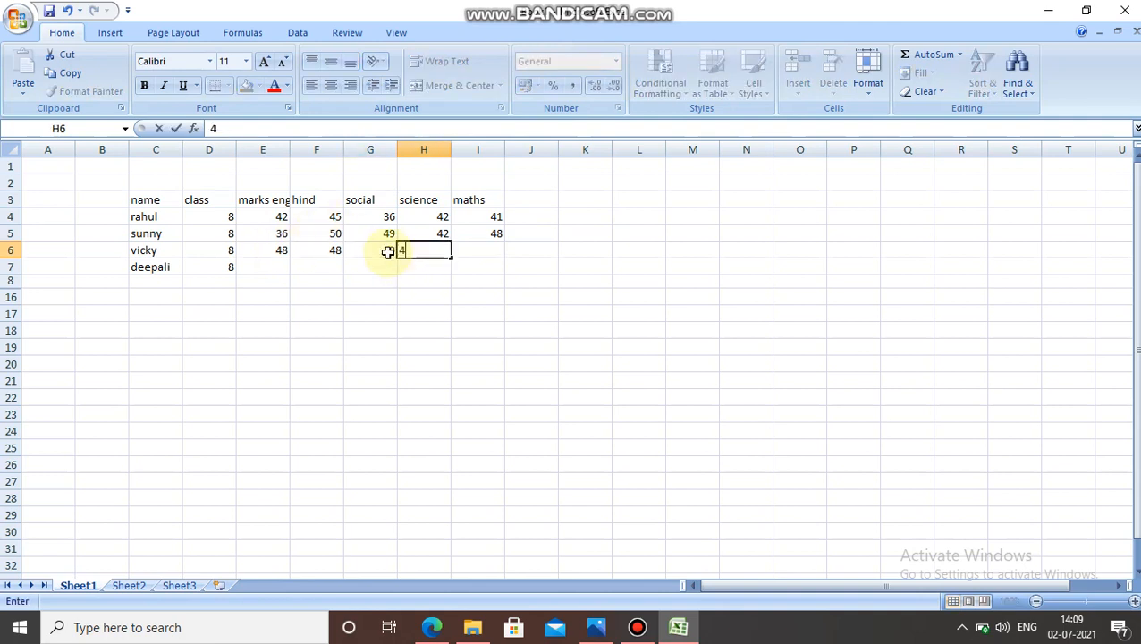
type("7")
key("Tab")
type("46")
key("Tab")
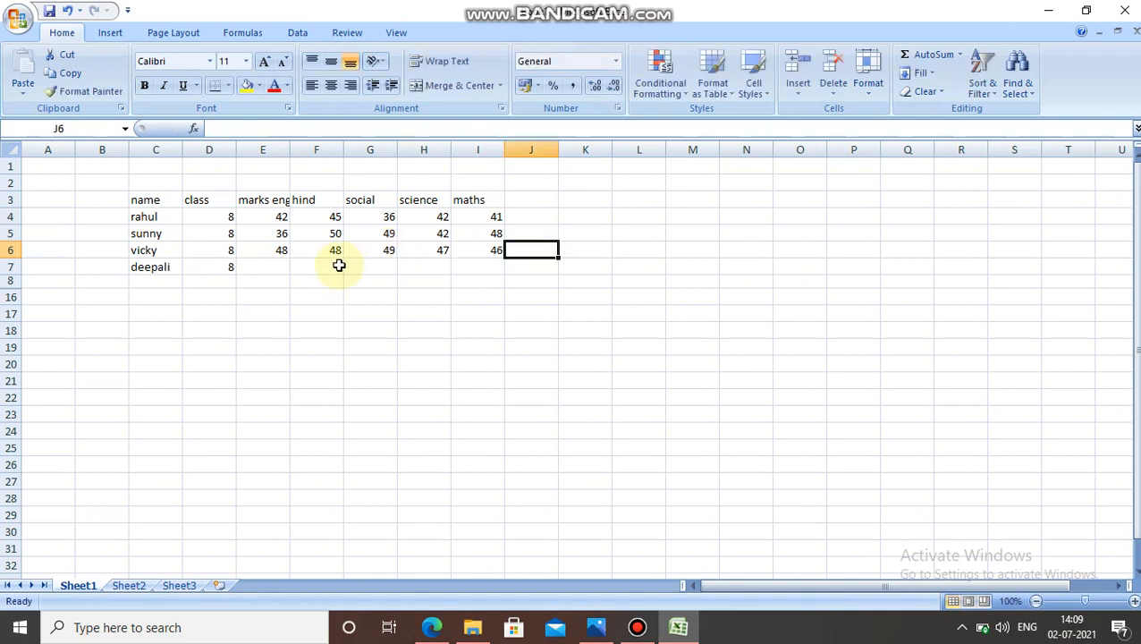
Enter the fourth student's marks 43, 45, 48, 49 and 46 in cells E7 to I7
left_click(283, 265)
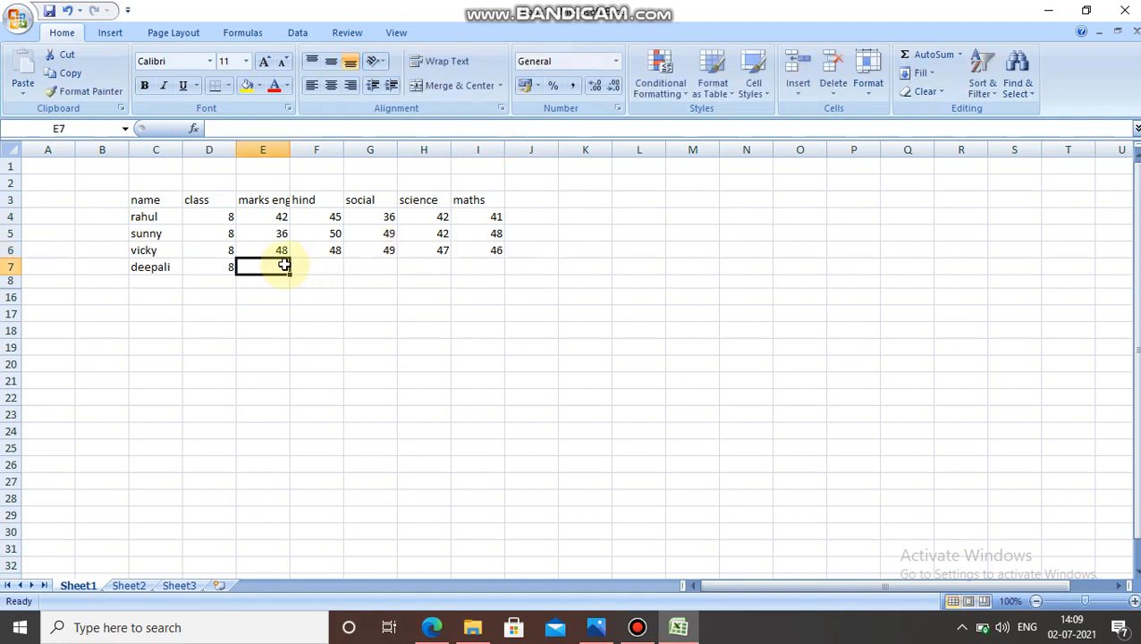
type("43")
key("Tab")
type("45")
key("Tab")
type("48")
key("Tab")
type("49")
key("Tab")
type("4")
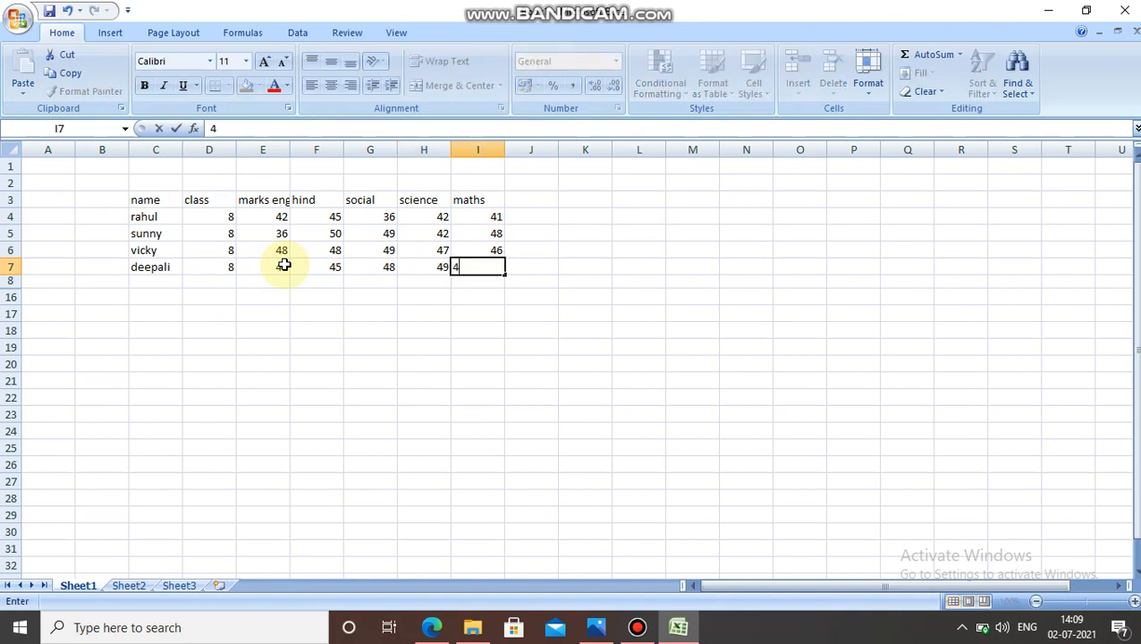
type("6")
key("Tab")
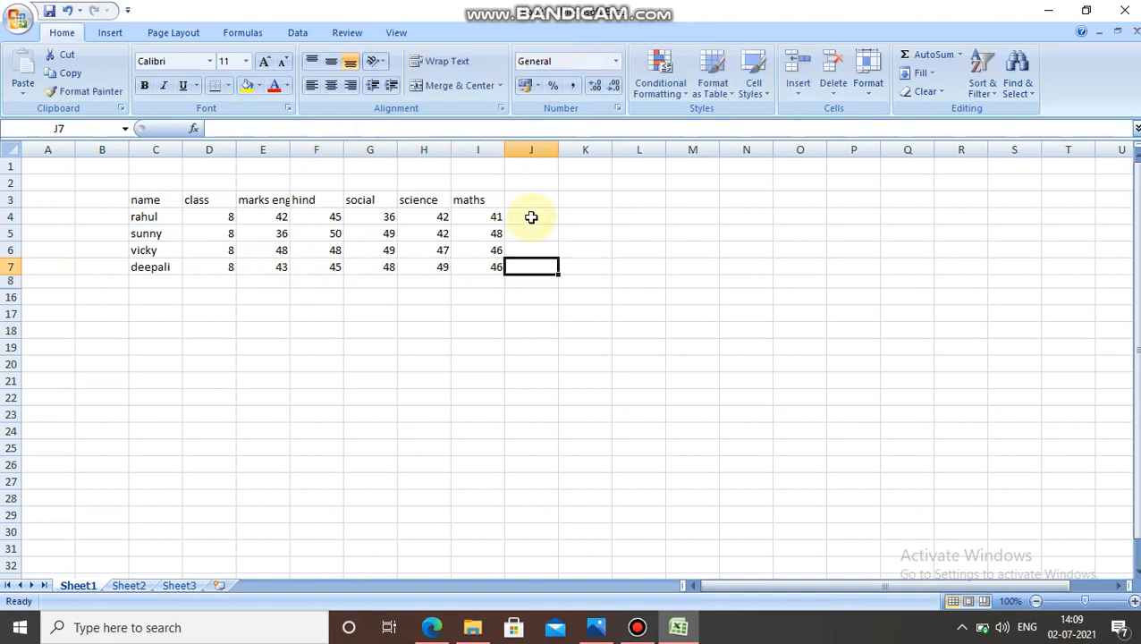
type("total")
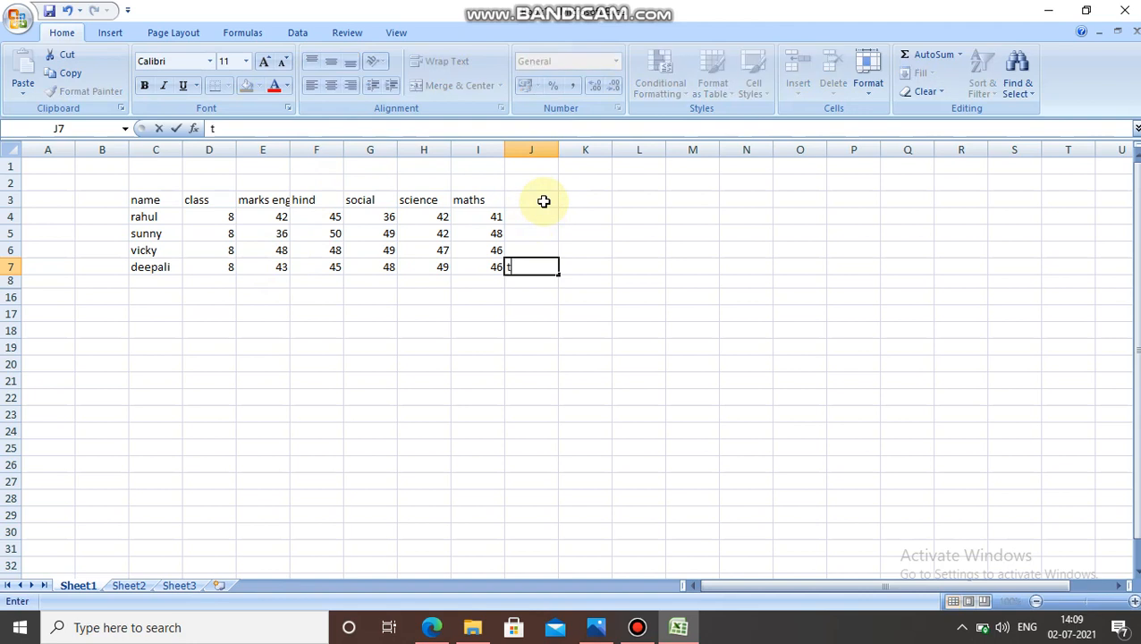
key("BackSpace")
key("BackSpace")
key("BackSpace")
key("BackSpace")
key("BackSpace")
Add the column header total in cell J3, beside the maths header
key("Up")
key("Up")
key("Up")
key("Up")
type("to")
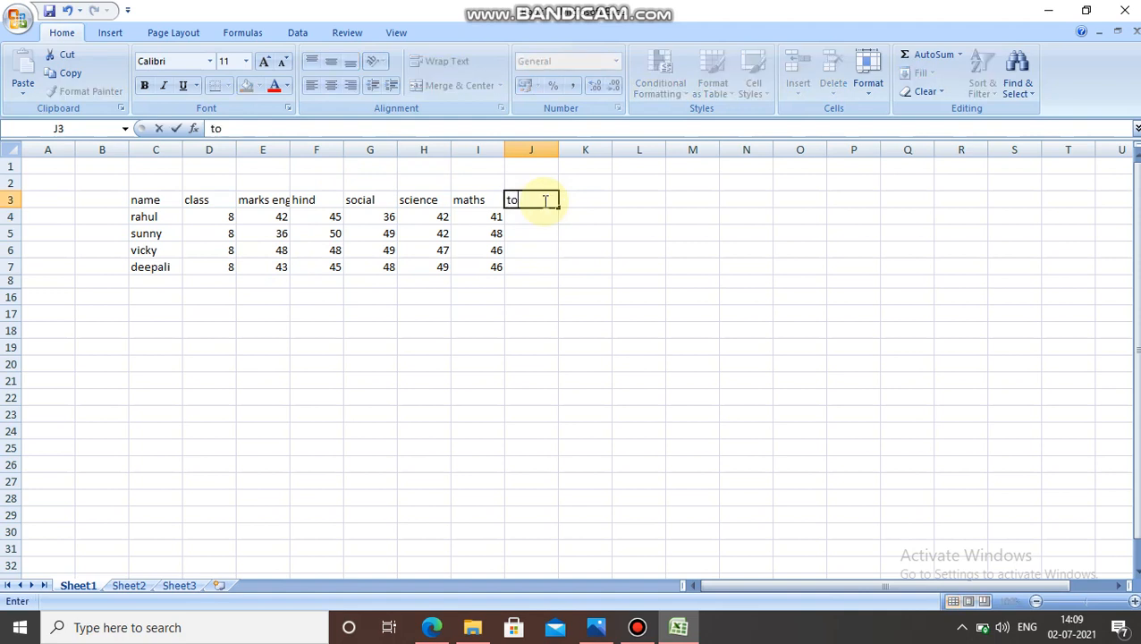
type("al")
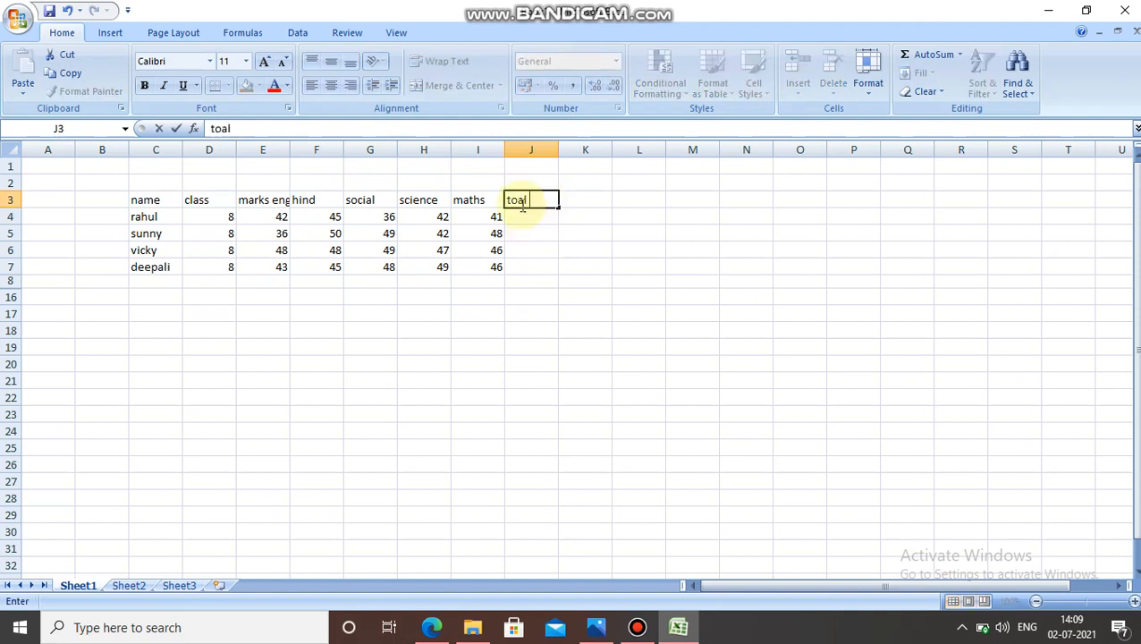
type("t")
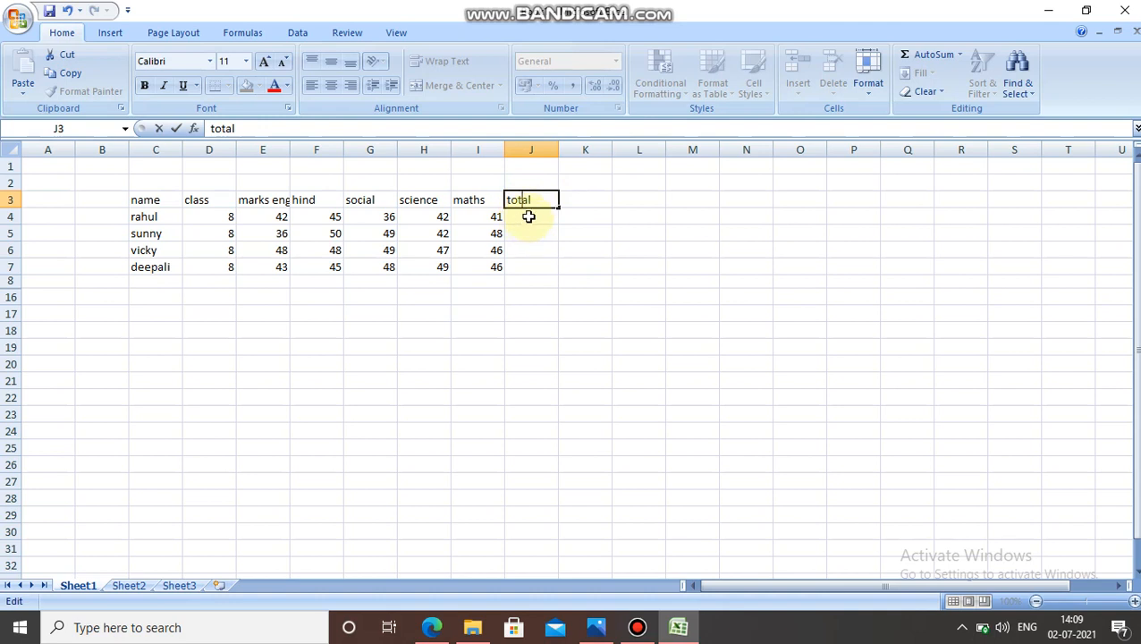
Calculate the first student's total in cell J4 with the formula =E4+F4+G4+H4+I4
left_click(528, 216)
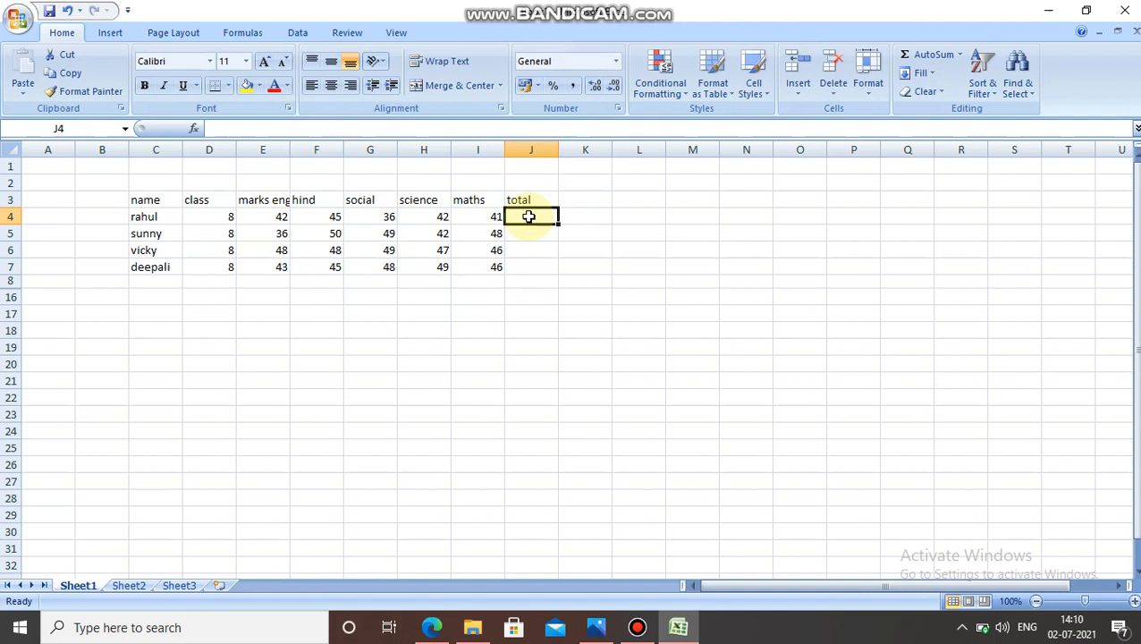
type("=")
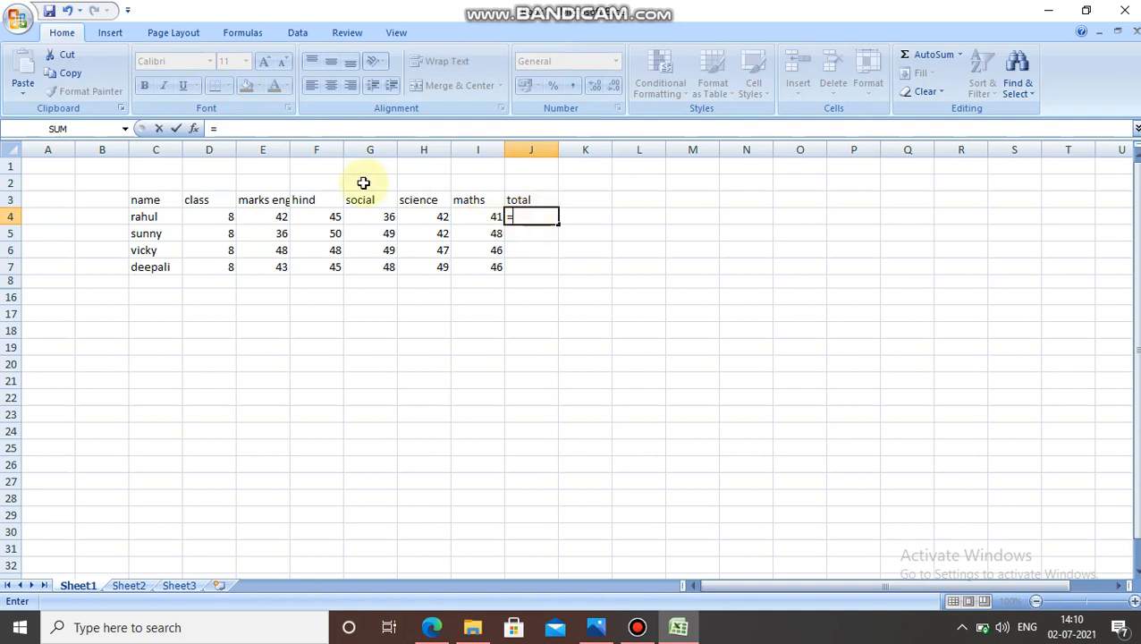
left_click(260, 217)
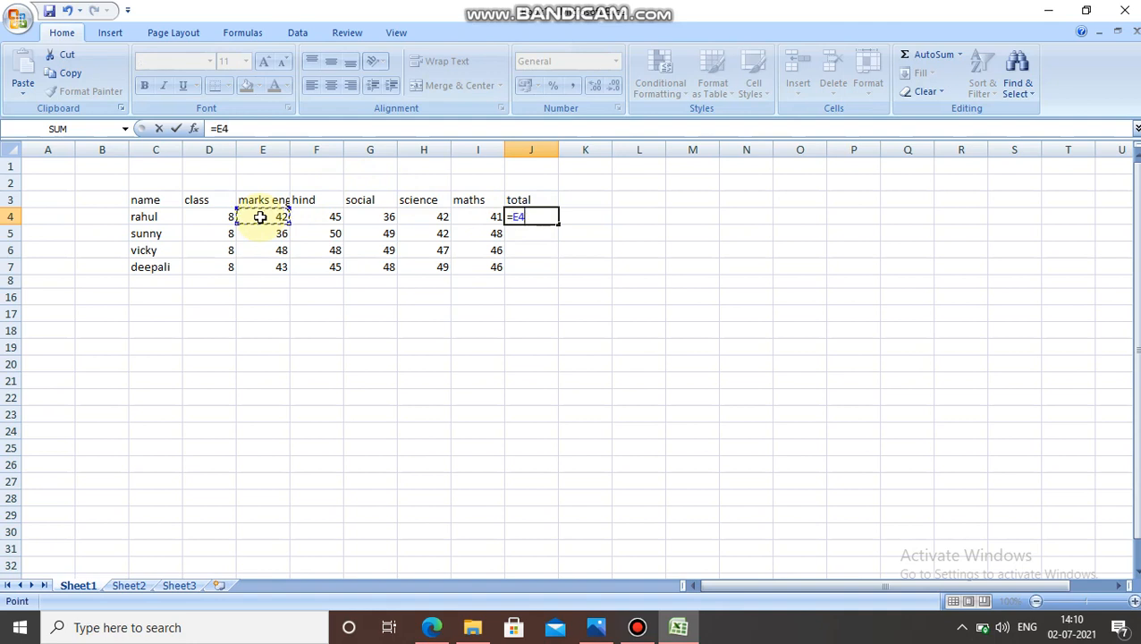
type("+")
left_click(334, 217)
type("+")
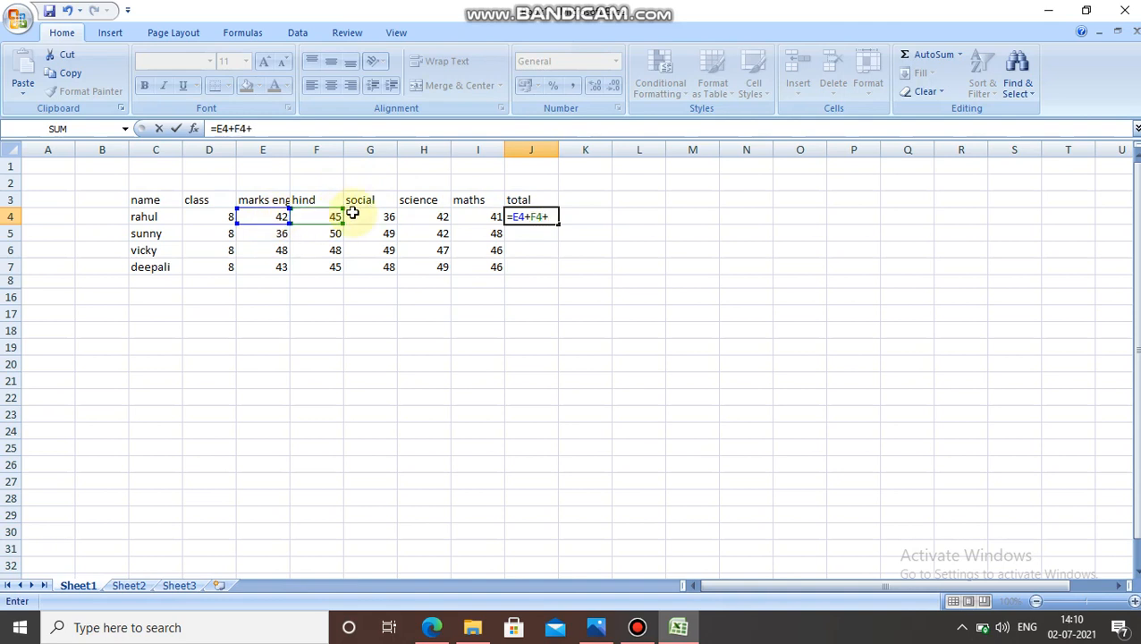
left_click(372, 213)
type("+")
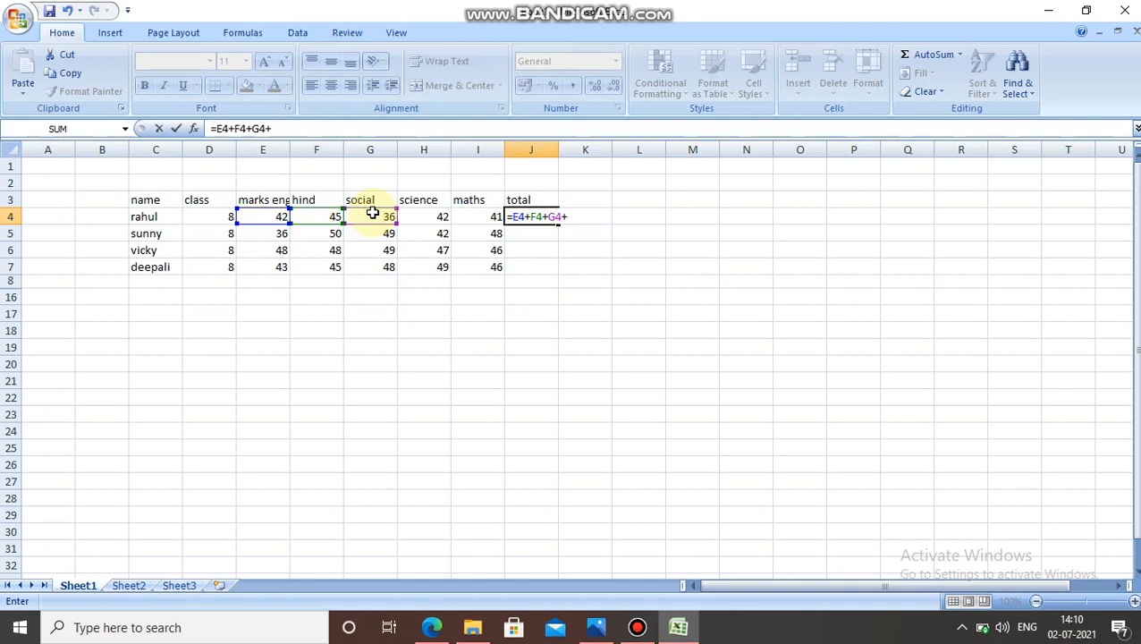
left_click(429, 214)
type("+")
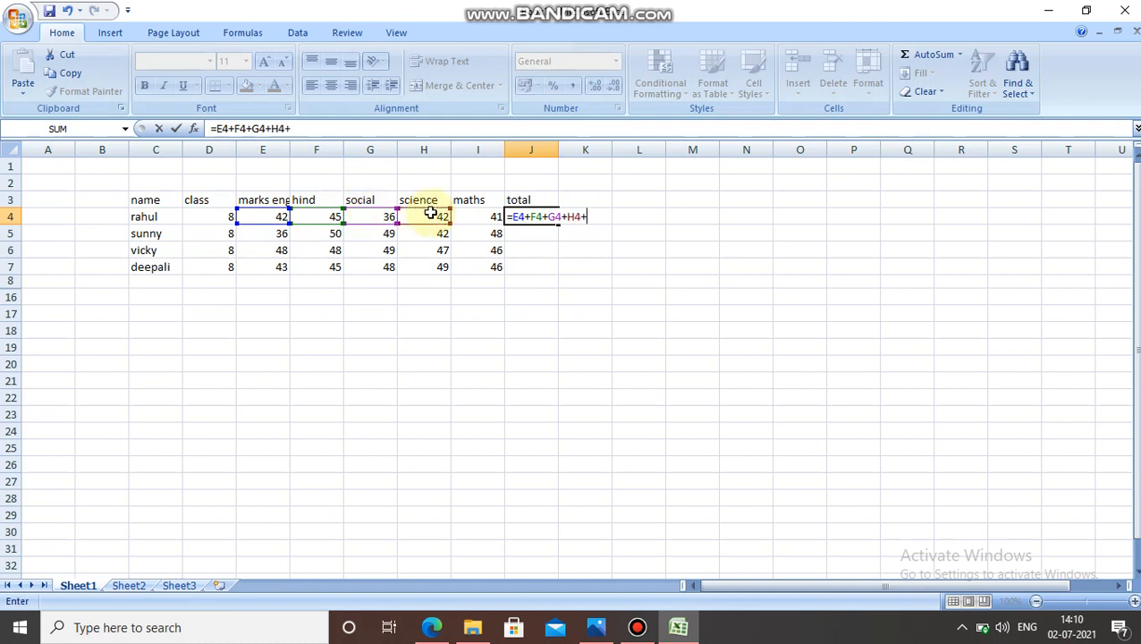
left_click(469, 214)
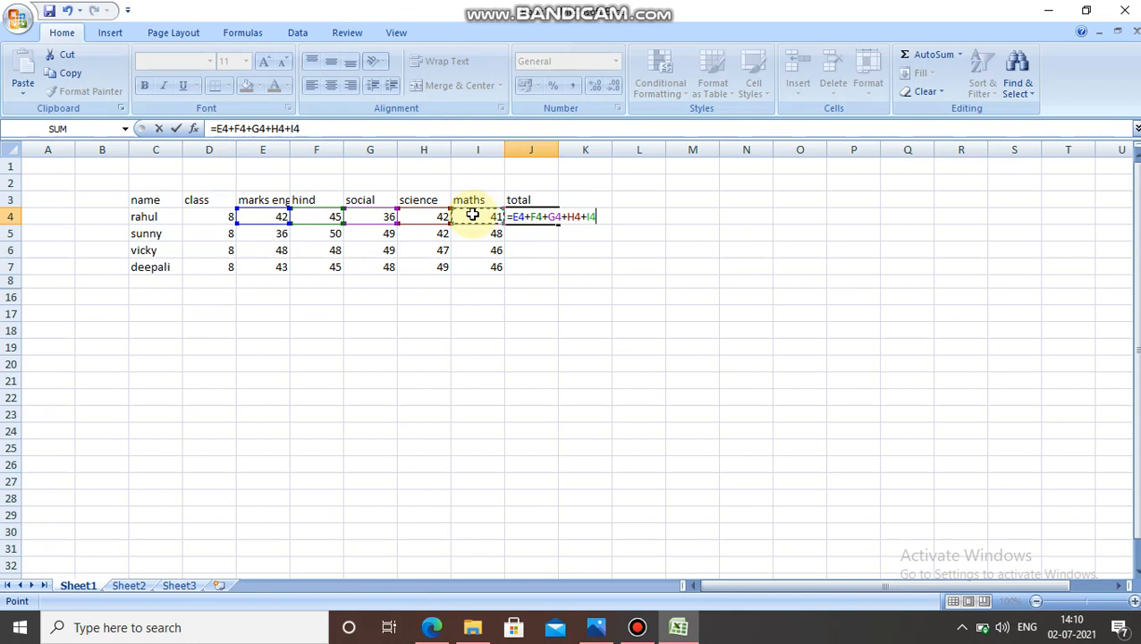
key("Return")
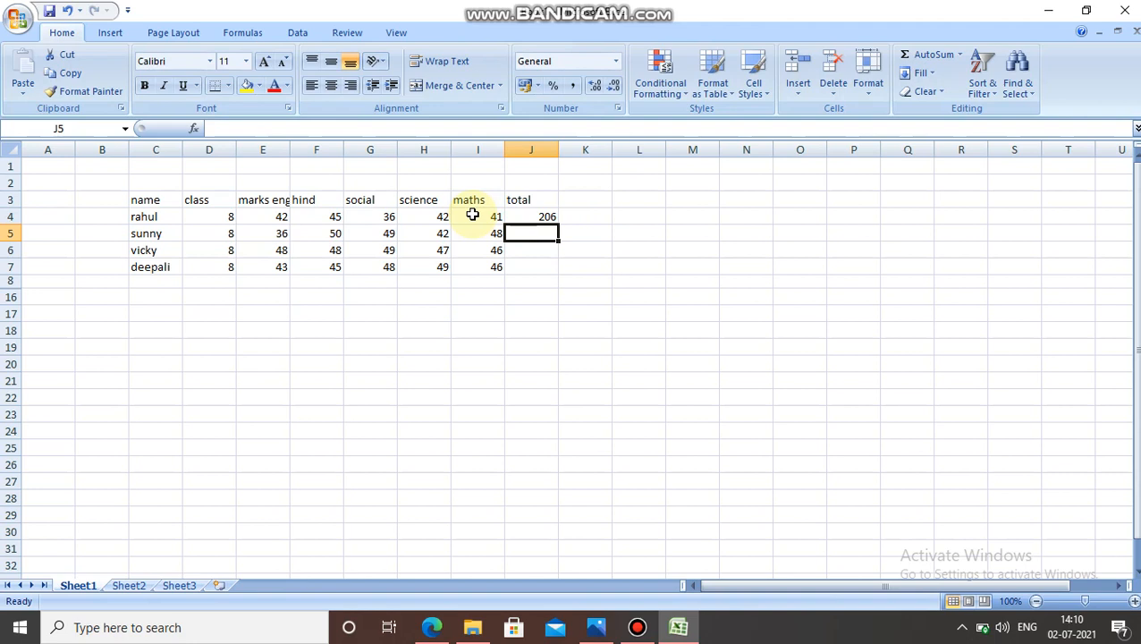
Check the first student's total in the Windows Calculator by adding 42, 45, 36, 42 and 41, and close it when done
key("super+r")
type("calc")
key("Return")
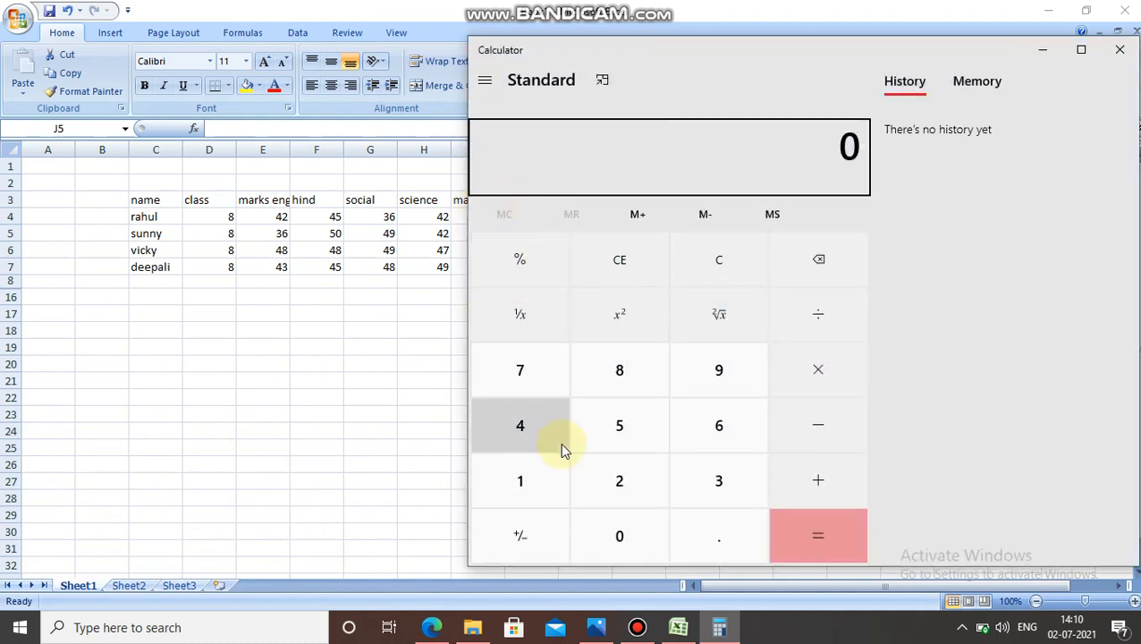
type("42")
type("+45+")
type("36+42")
type("+")
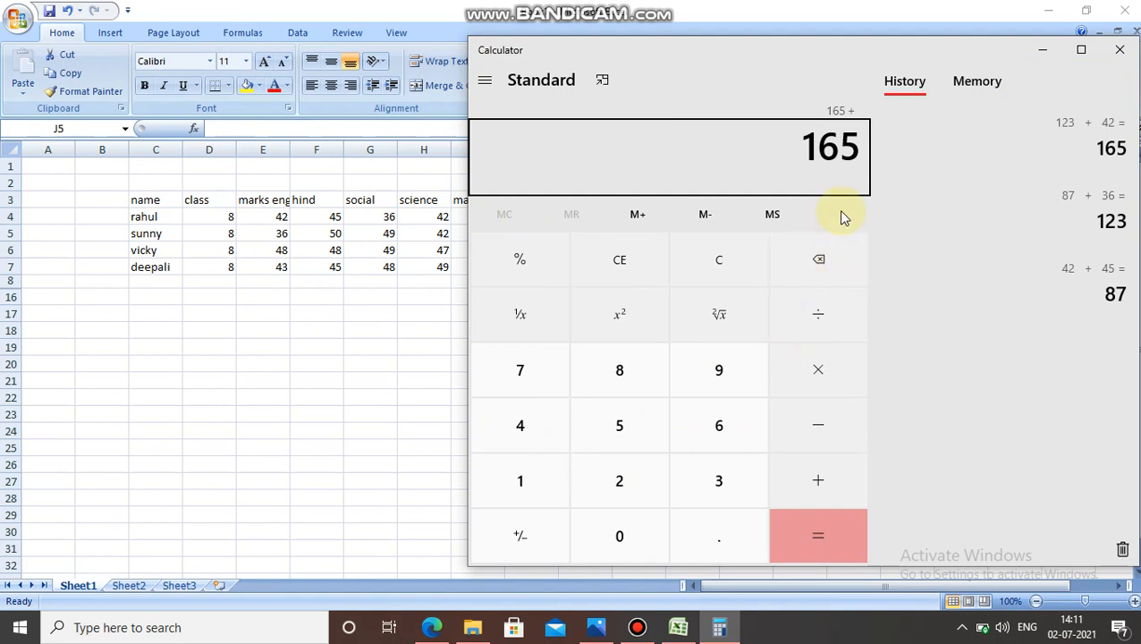
left_click(848, 35)
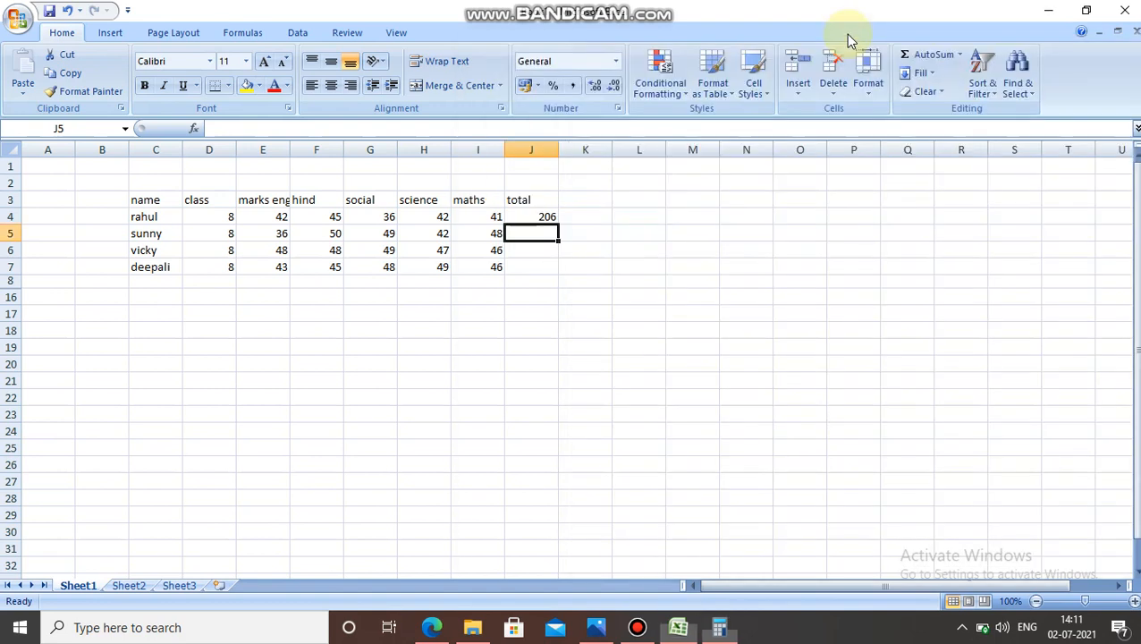
left_click(730, 622)
type("41")
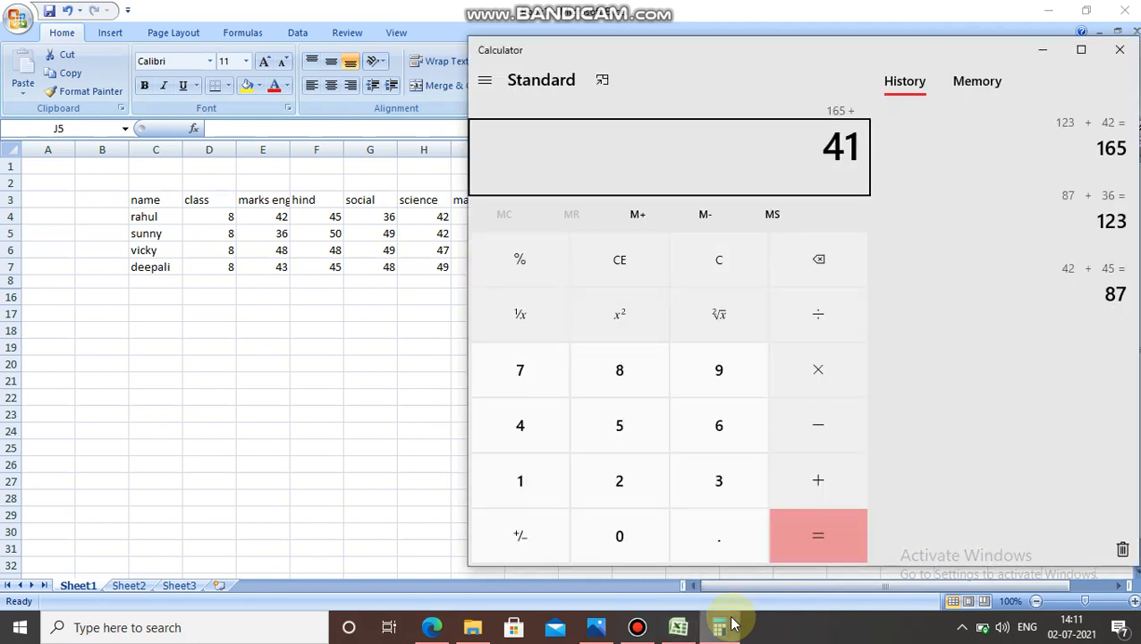
key("Return")
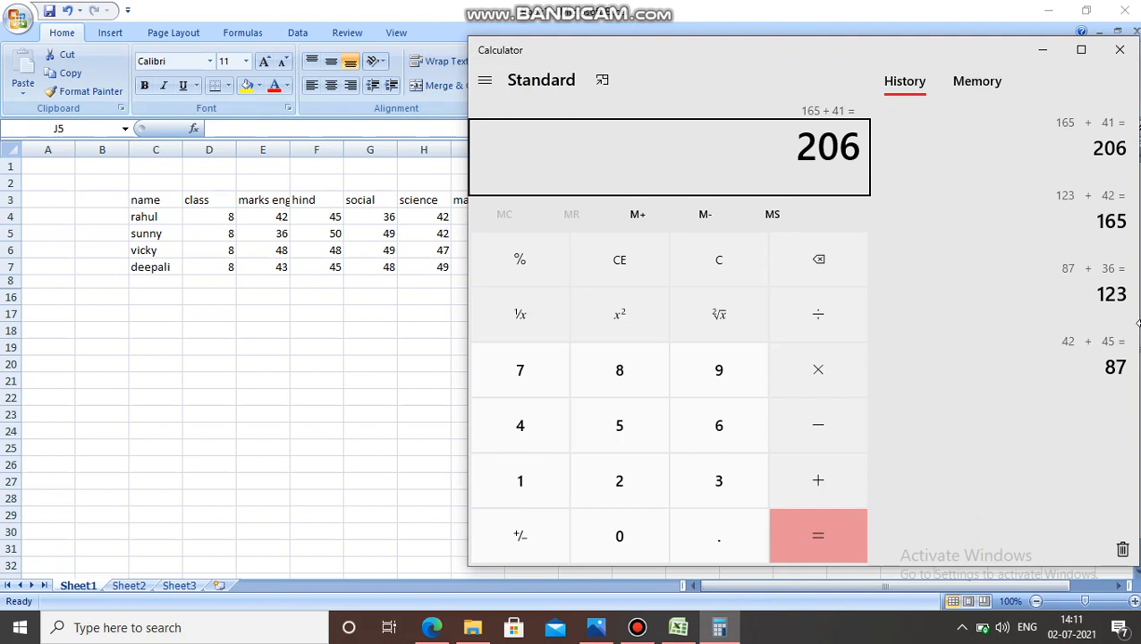
left_click(1119, 48)
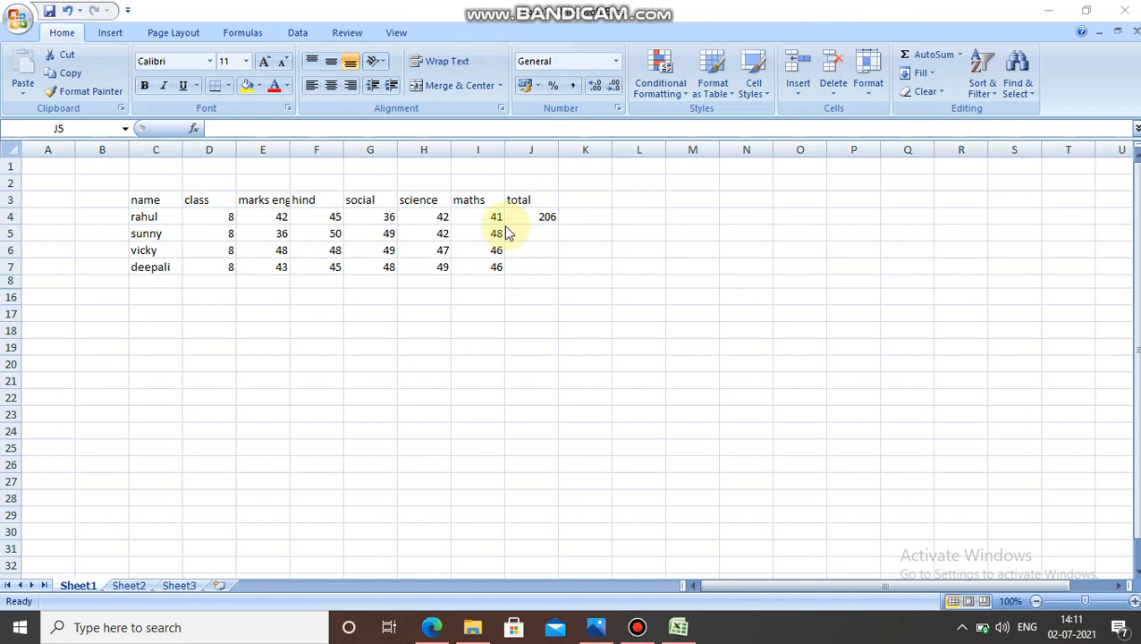
Examine the cell references in the total formula of cell J4 and leave the formula as it is
double_click(543, 212)
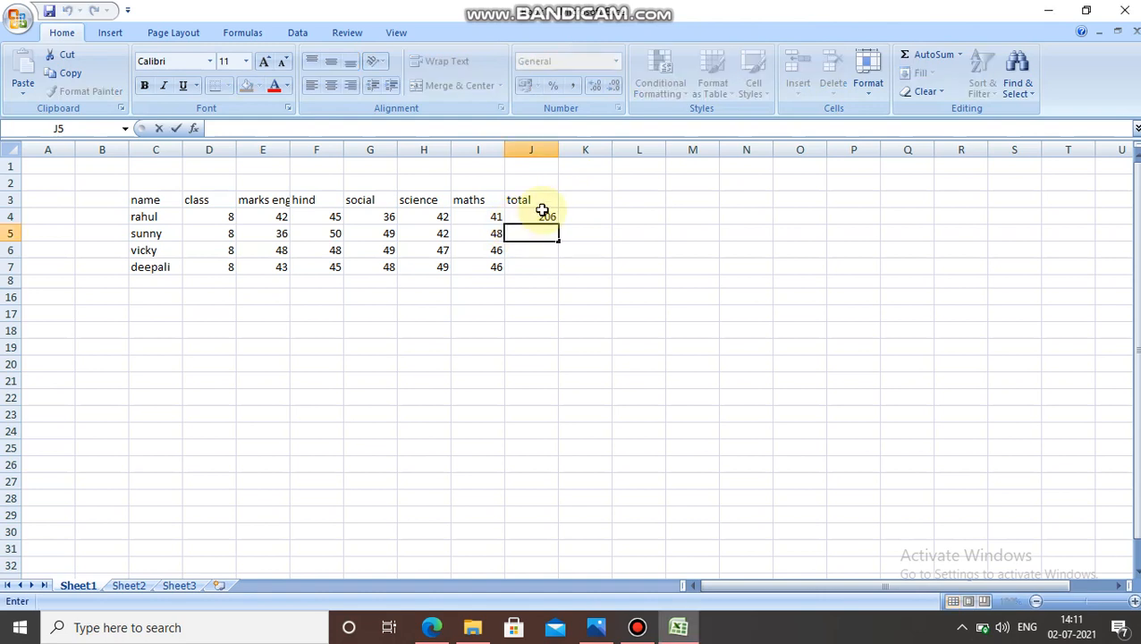
double_click(542, 214)
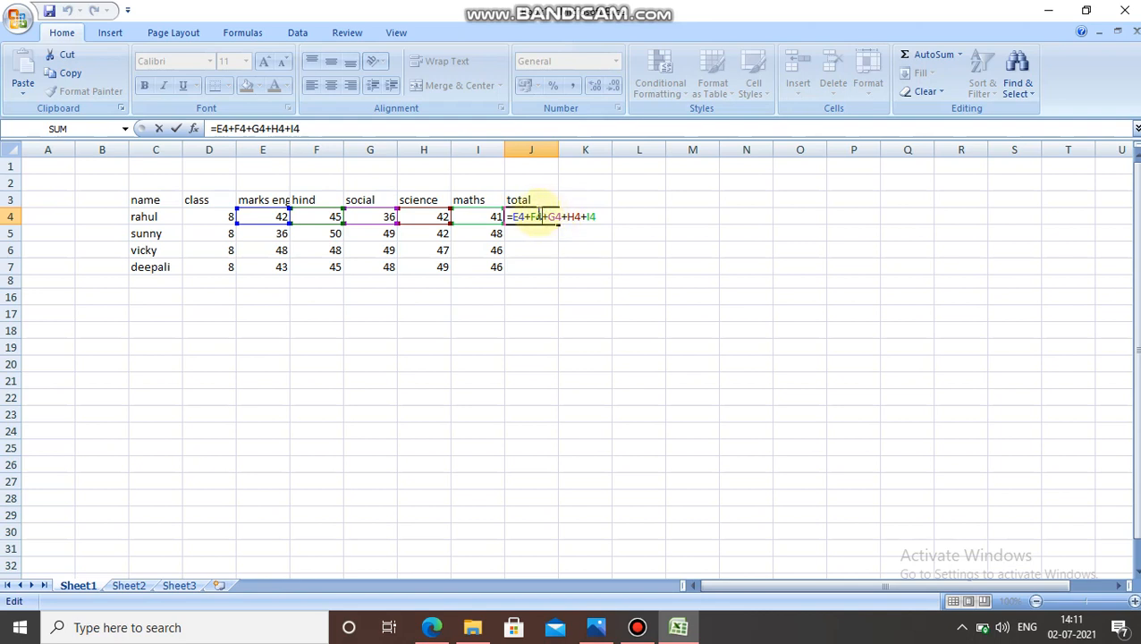
key("Right")
key("Right")
key("Right")
key("Right")
key("Right")
key("Right")
key("Right")
key("Right")
key("Right")
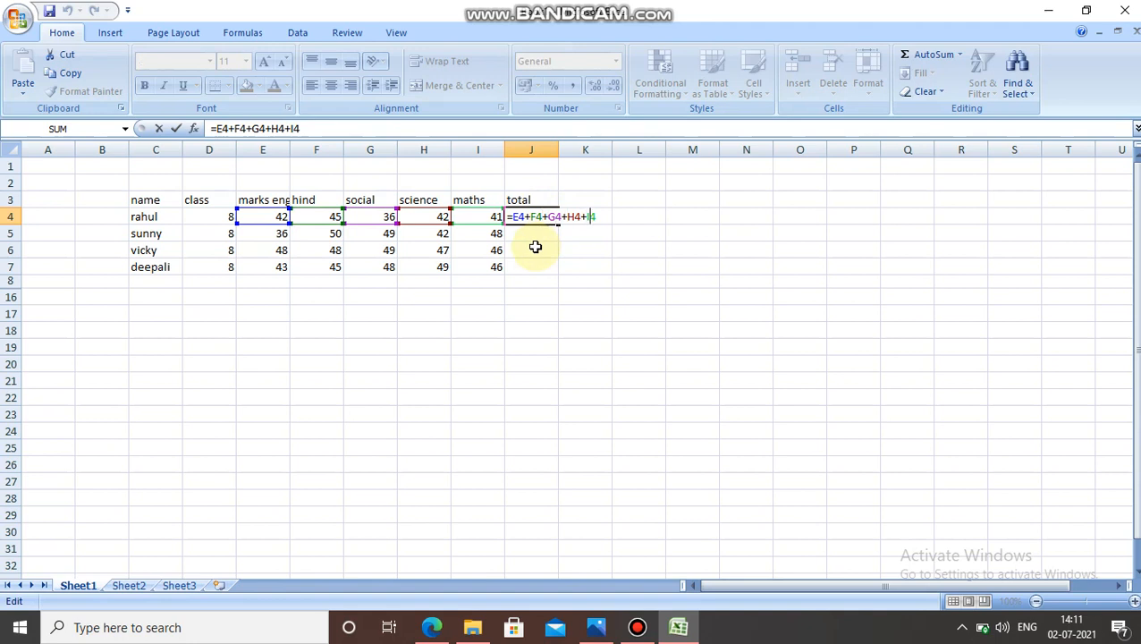
key("Left")
key("Left")
key("Left")
key("Left")
key("Left")
key("Left")
key("Left")
key("Left")
key("Left")
key("Left")
key("Left")
key("Left")
key("Left")
key("Left")
key("Right")
key("Right")
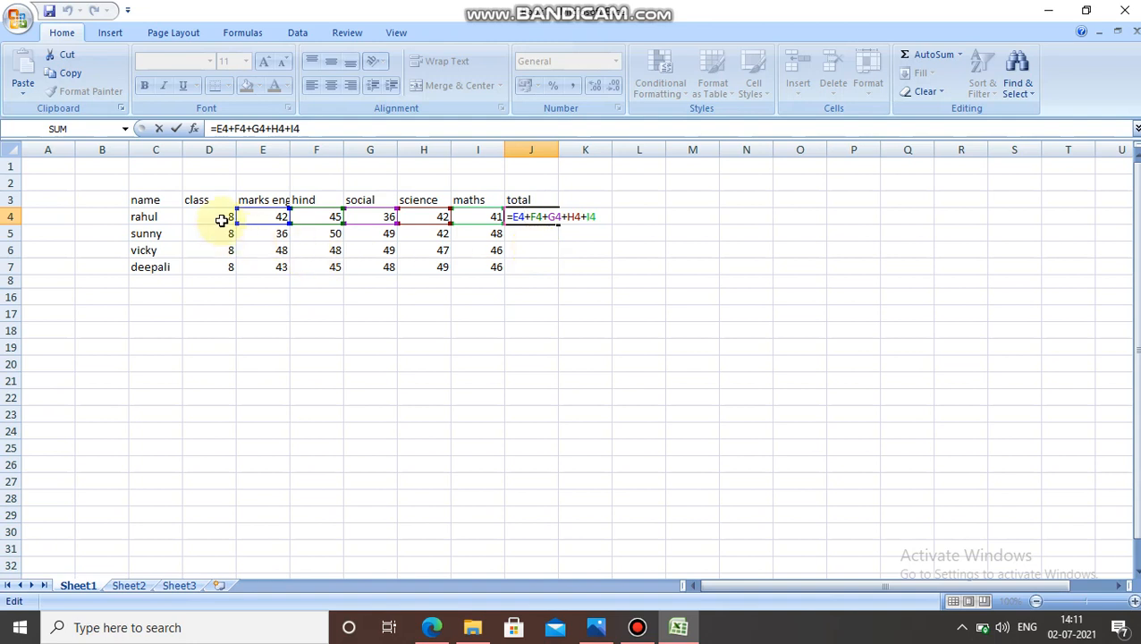
left_click(221, 220)
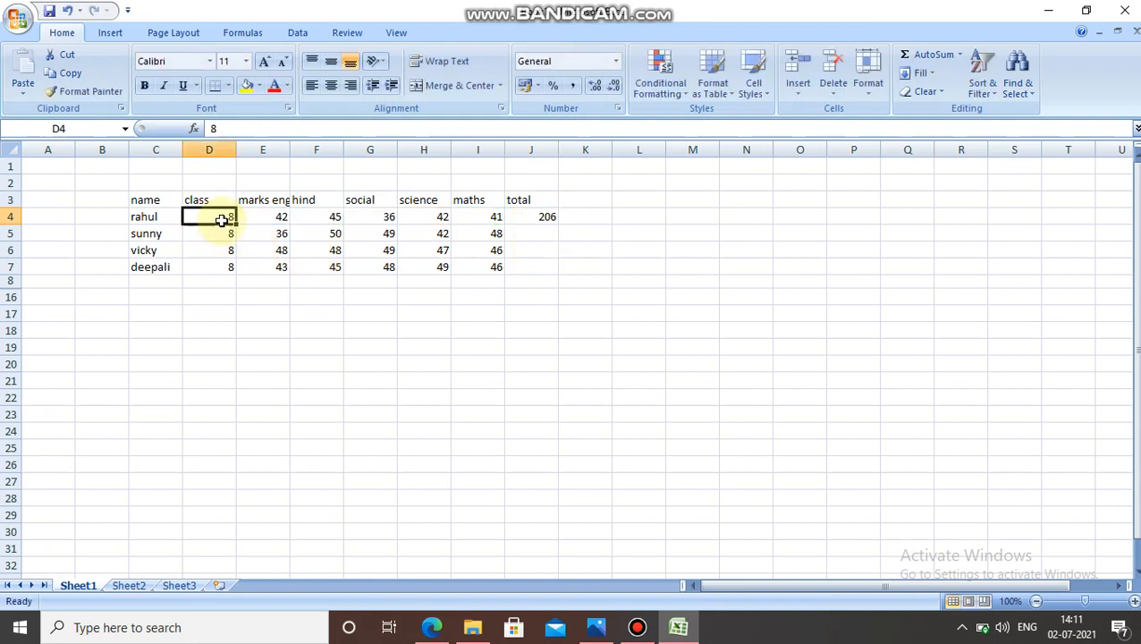
Replace the reference E4 with the class cell D4 in the total formula of cell J4
double_click(542, 218)
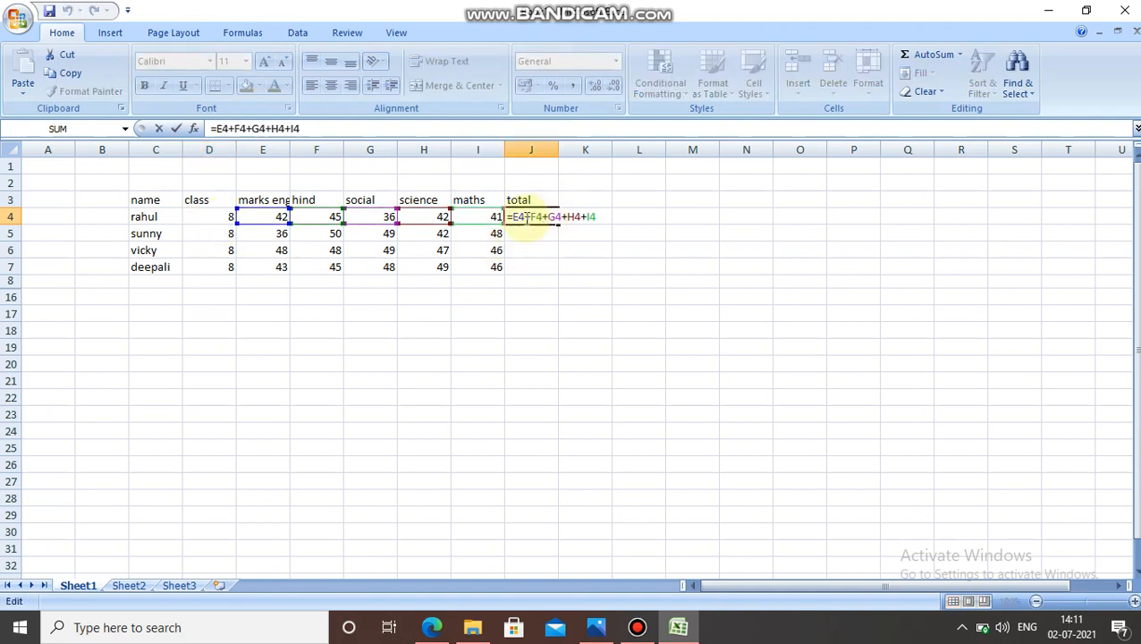
left_click(527, 217)
key("BackSpace")
key("BackSpace")
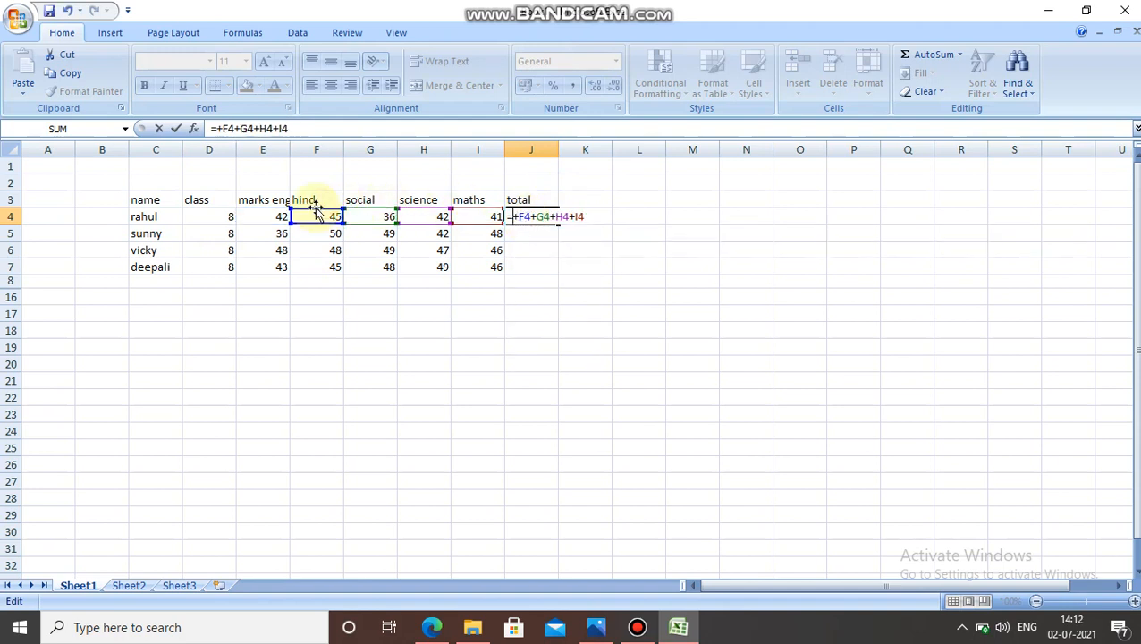
left_click(215, 219)
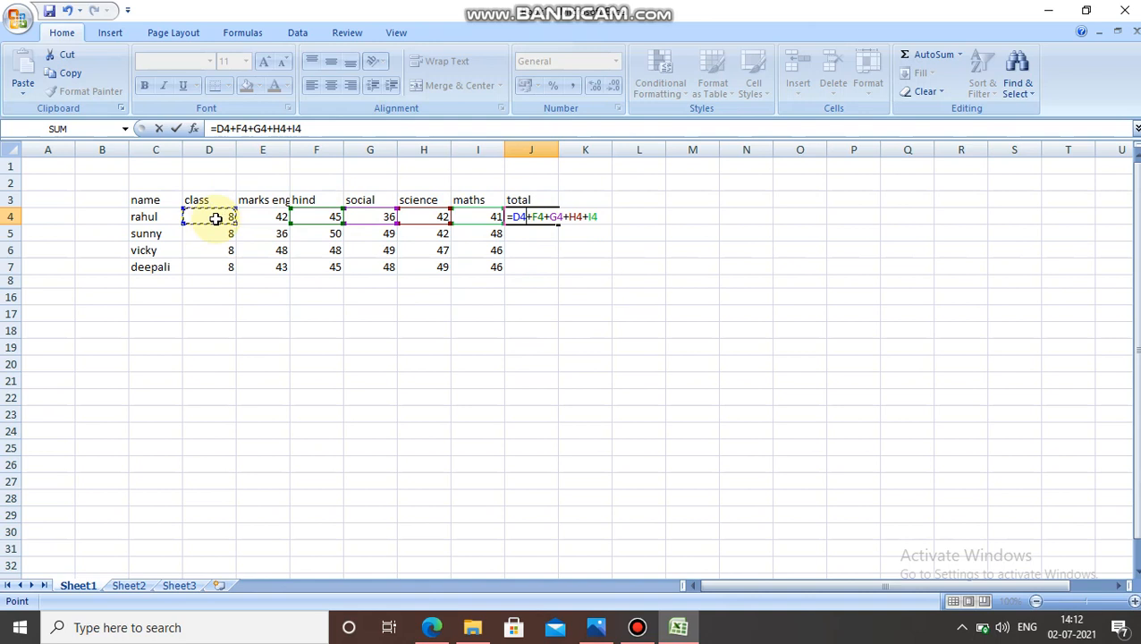
key("Return")
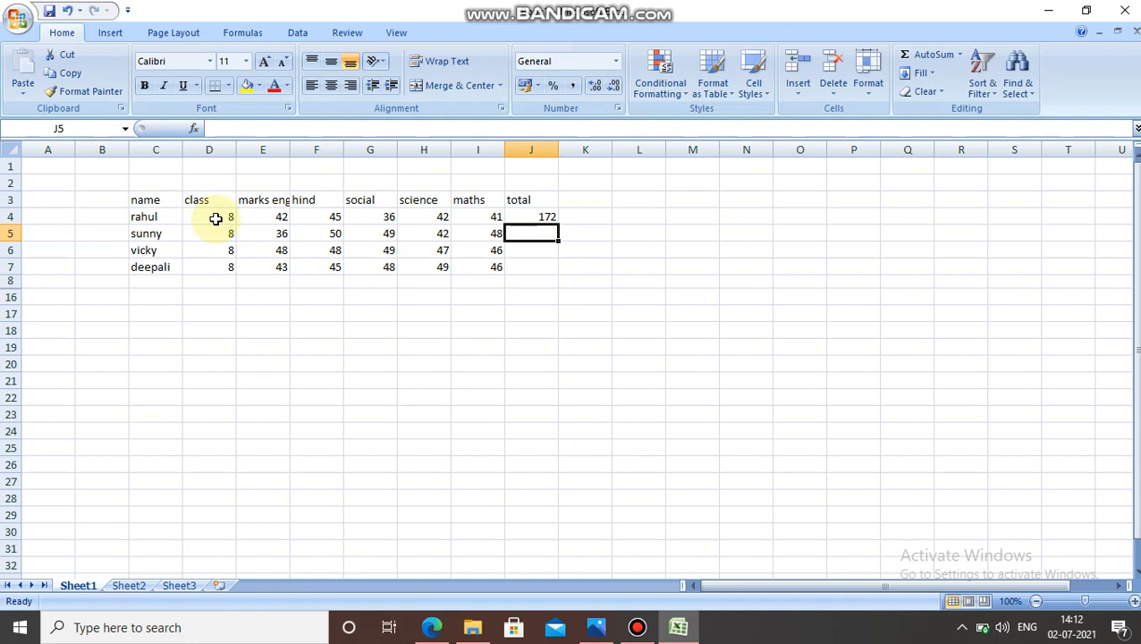
Restore the English mark reference E4 in place of D4 in the total formula of cell J4
double_click(277, 216)
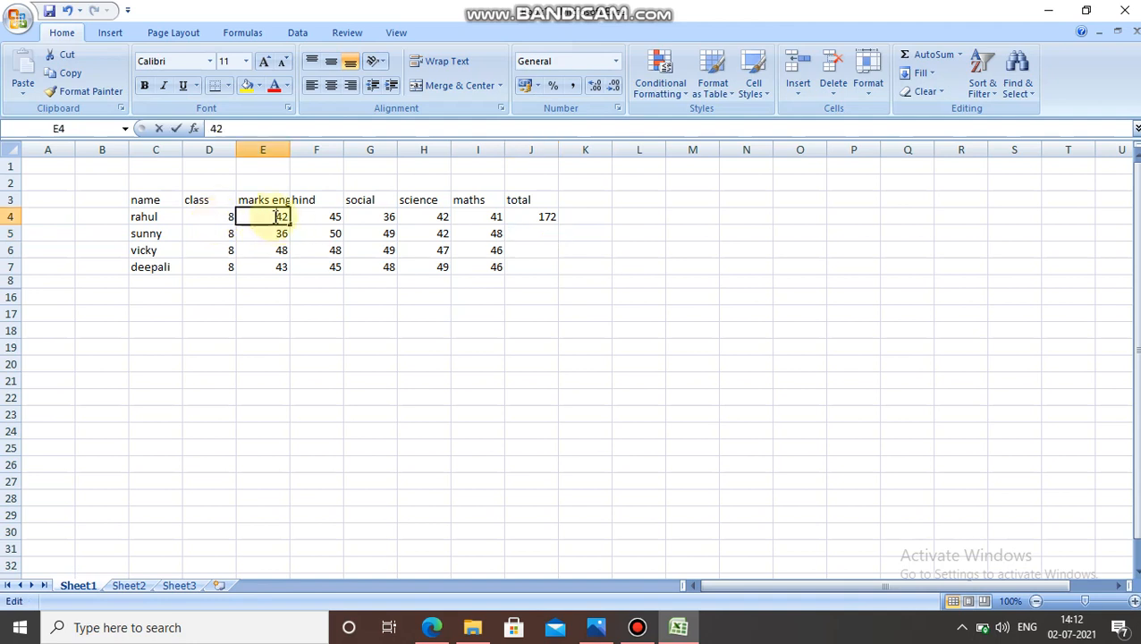
left_click(229, 215)
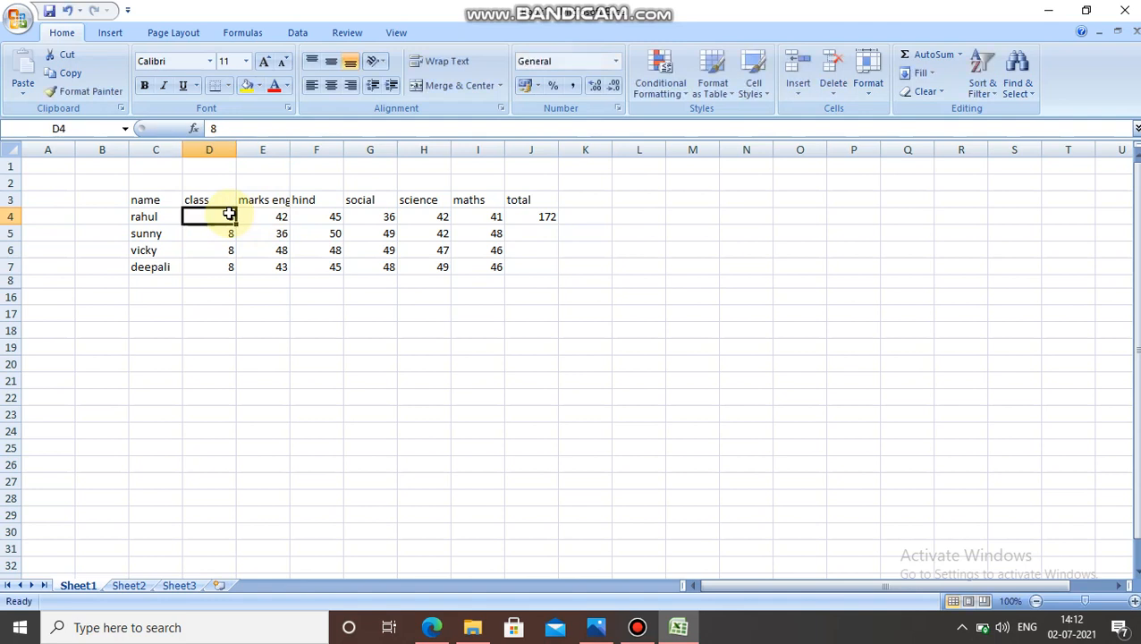
double_click(522, 217)
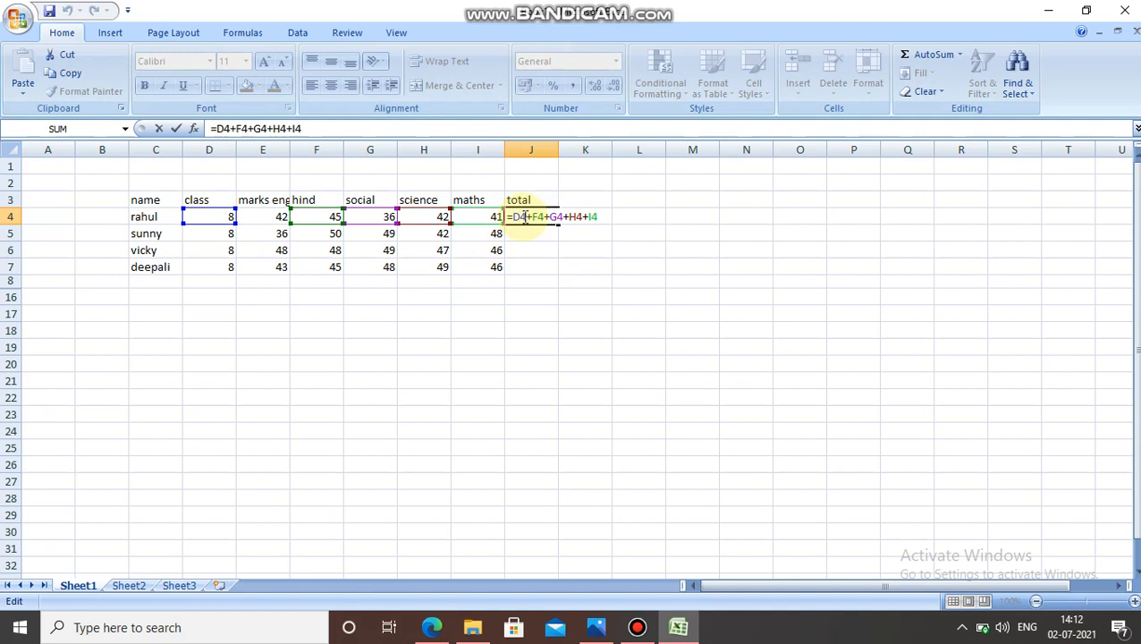
key("BackSpace")
key("BackSpace")
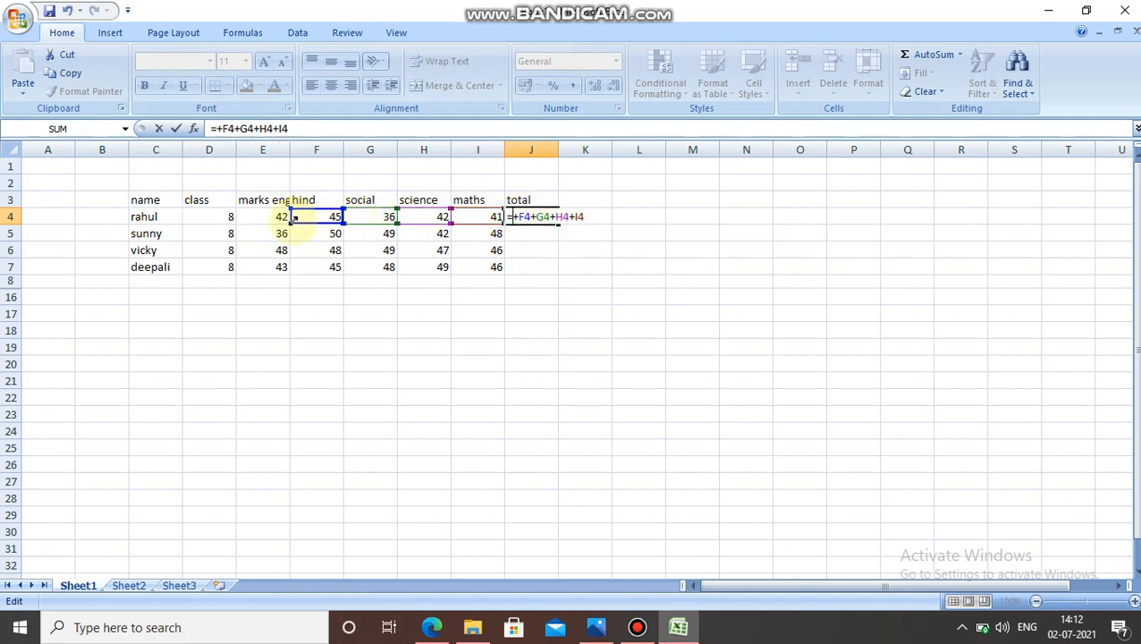
left_click(280, 218)
key("Return")
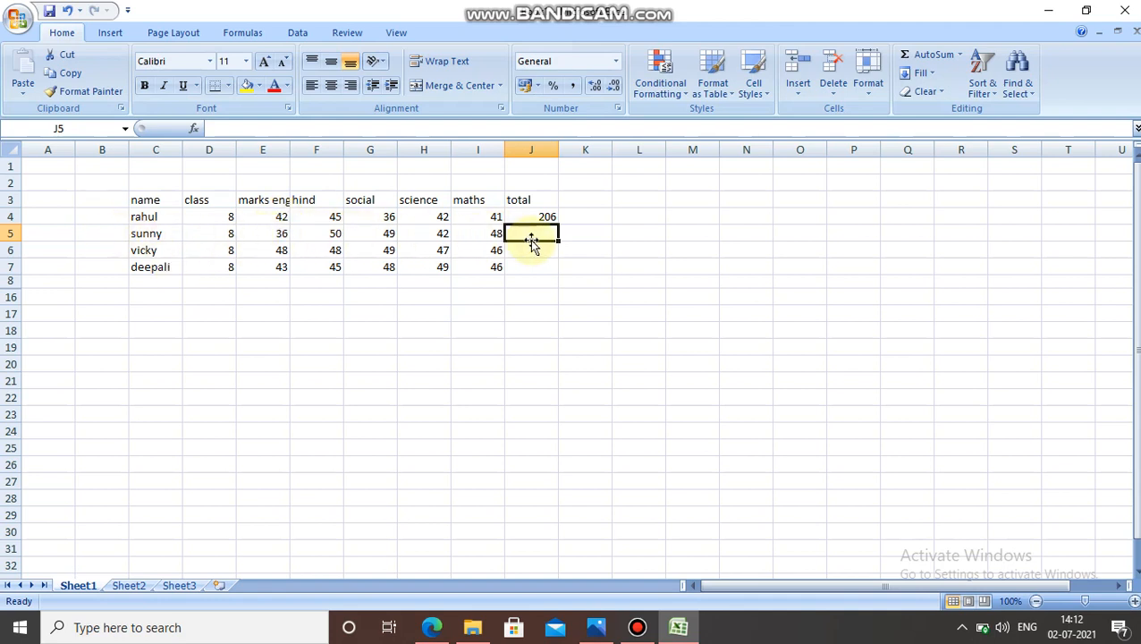
Calculate the second student's total in cell J5 with the formula =E5+F5+G5+H5+I5
type("=")
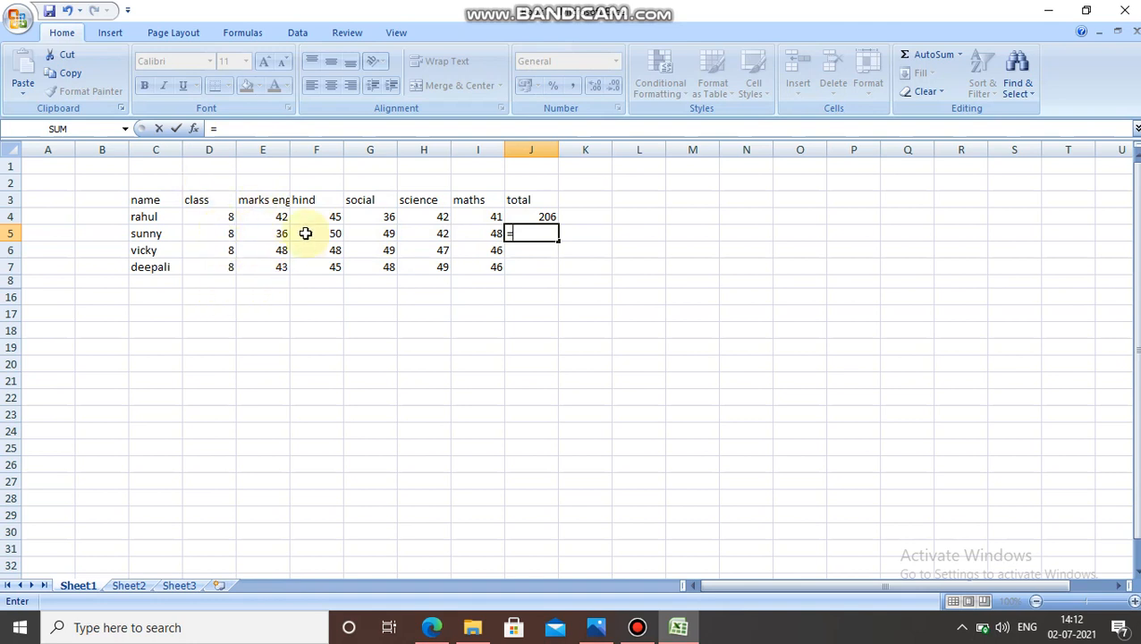
left_click(272, 233)
type("+")
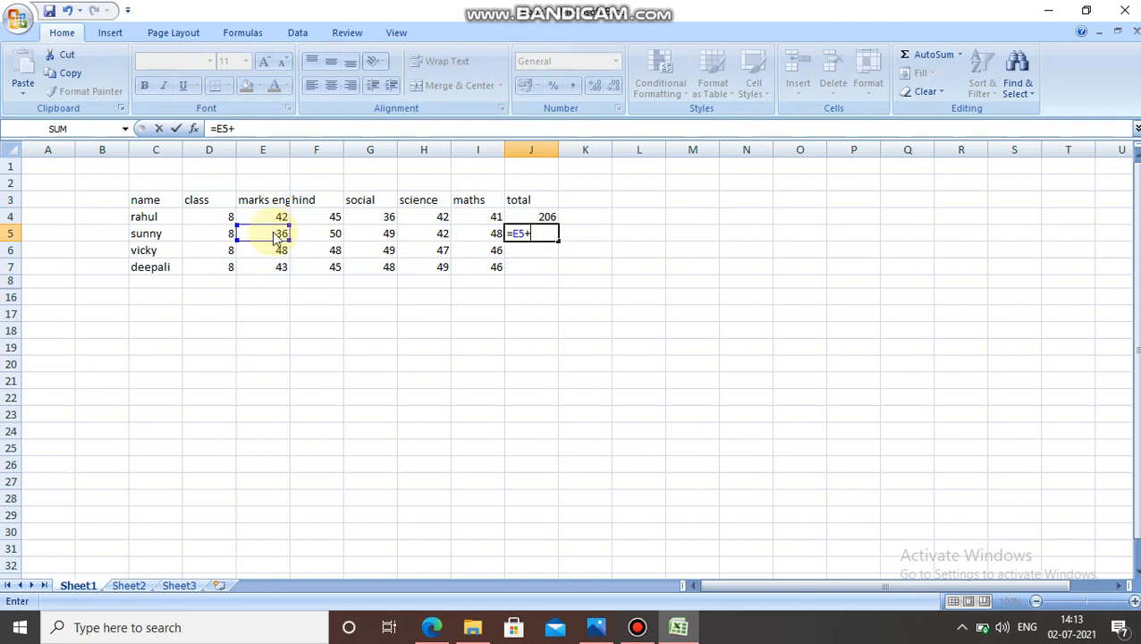
left_click(321, 234)
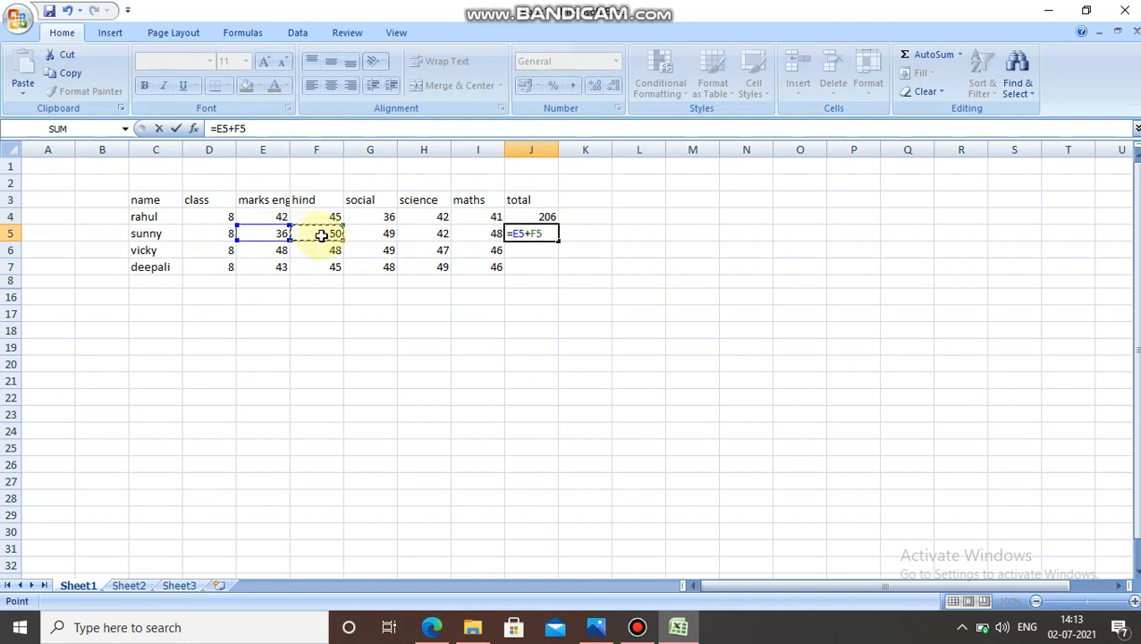
type("+")
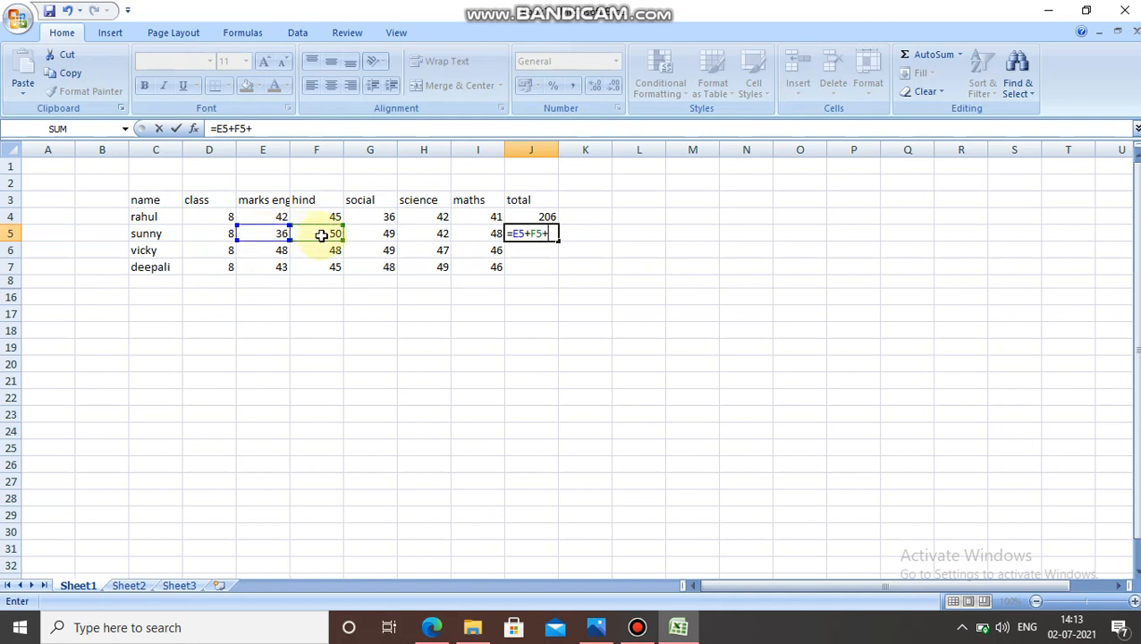
left_click(376, 233)
type("+")
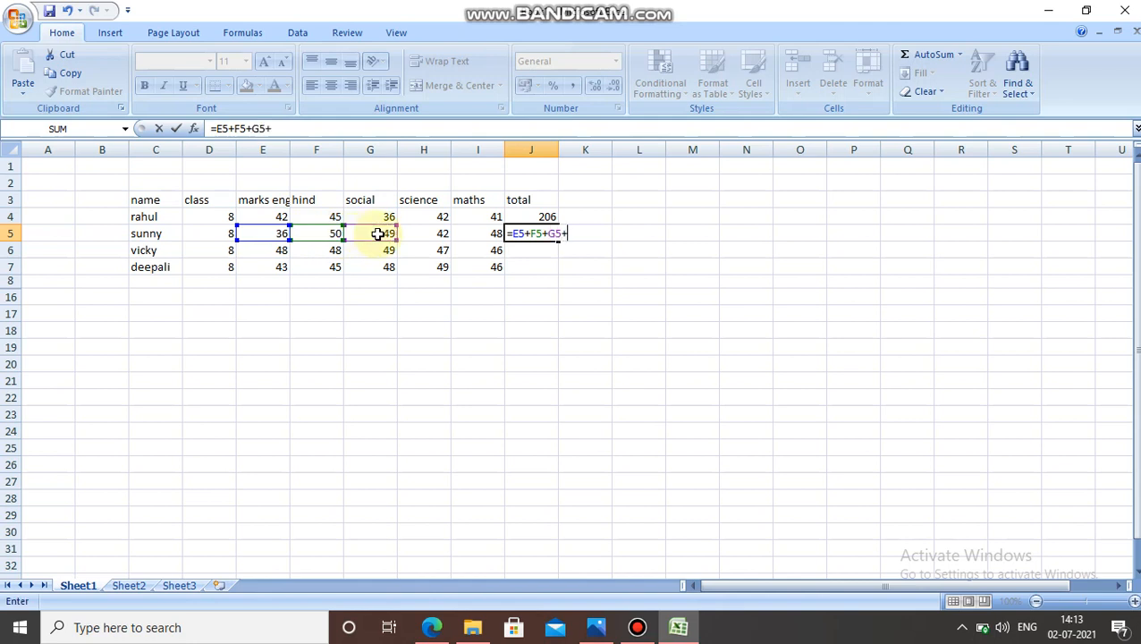
left_click(442, 240)
type("+")
left_click(491, 233)
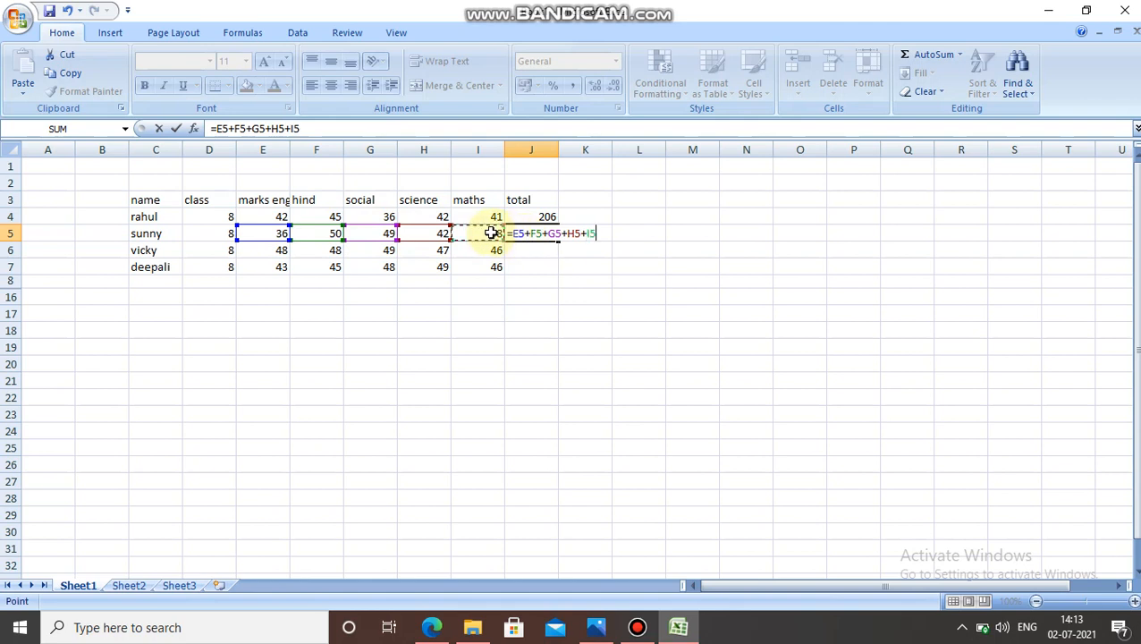
type("+")
key("BackSpace")
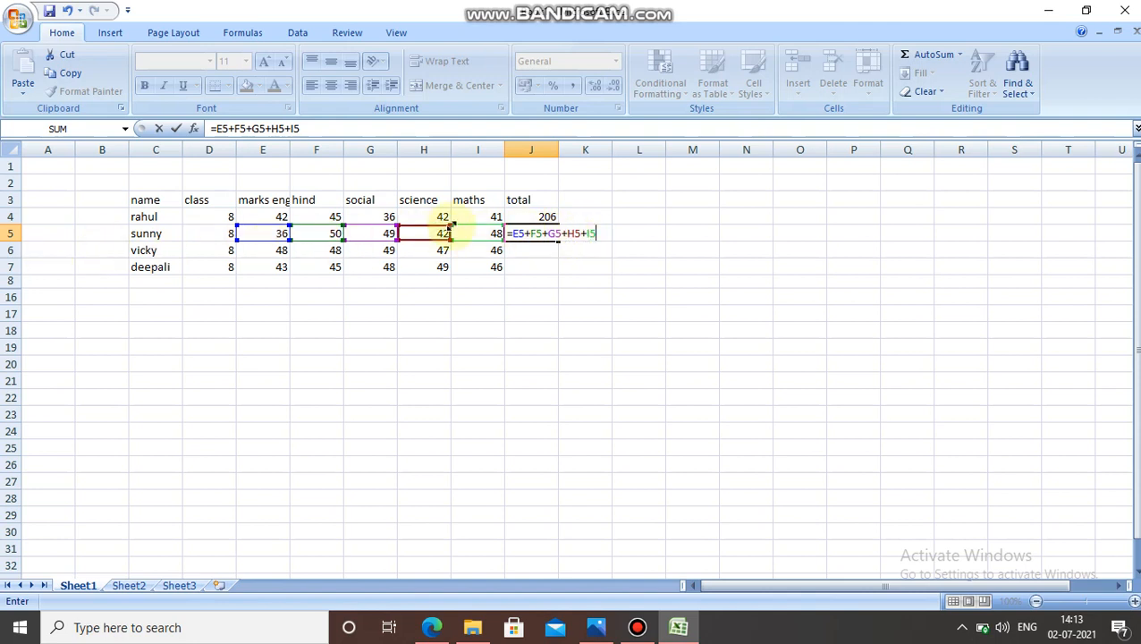
key("Return")
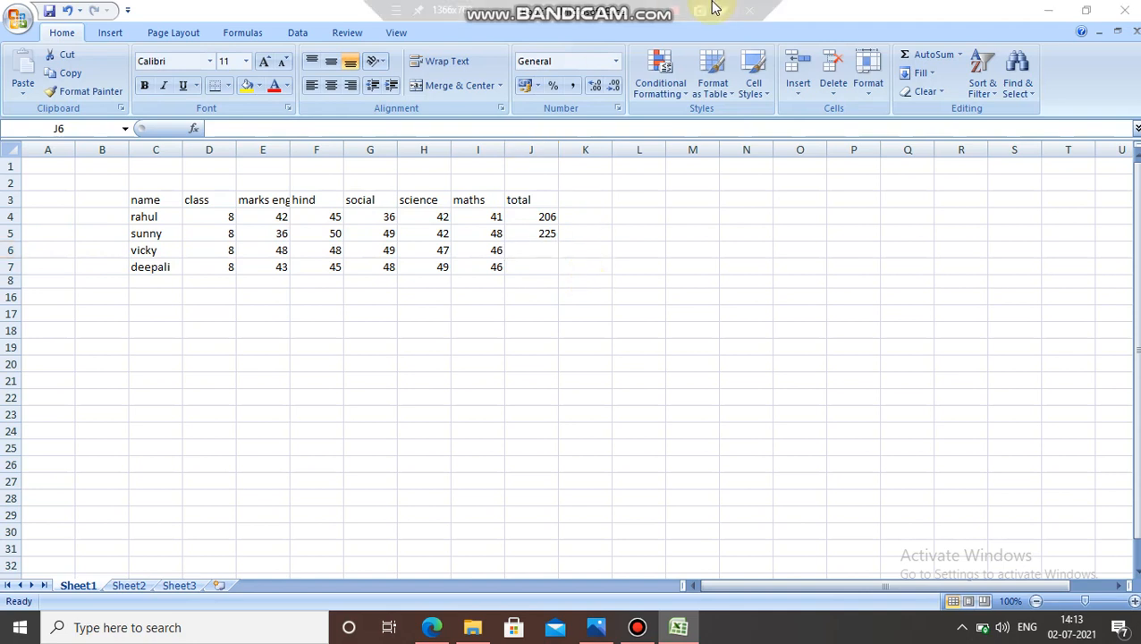
Select the third student's total cell J6 and switch to the computer textbook PDF open in Microsoft Edge
left_click(544, 254)
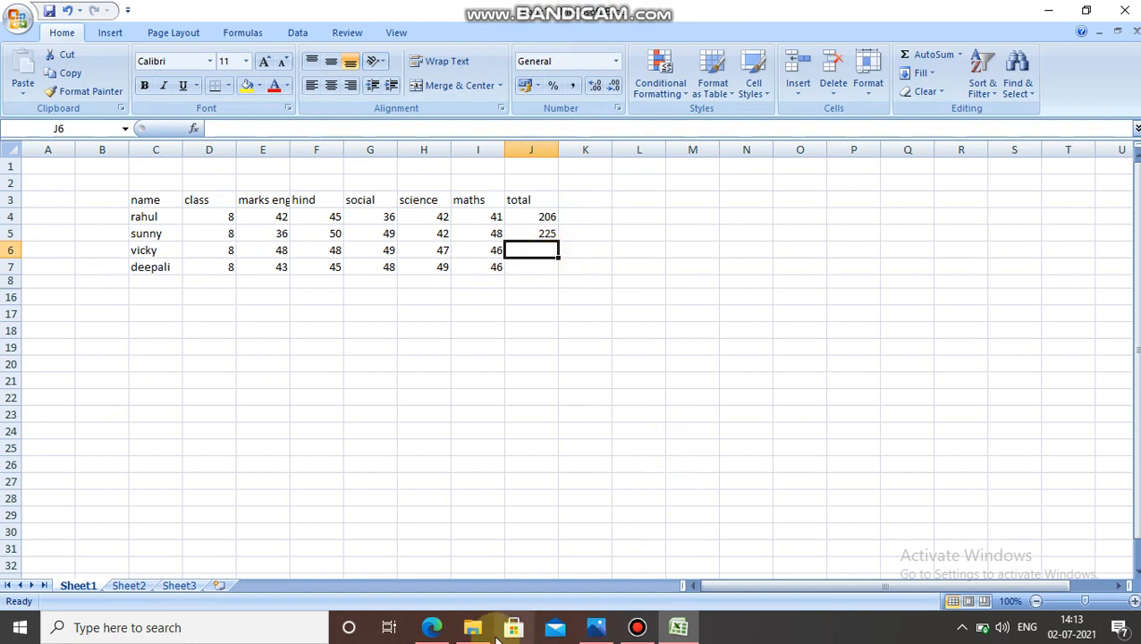
left_click(434, 628)
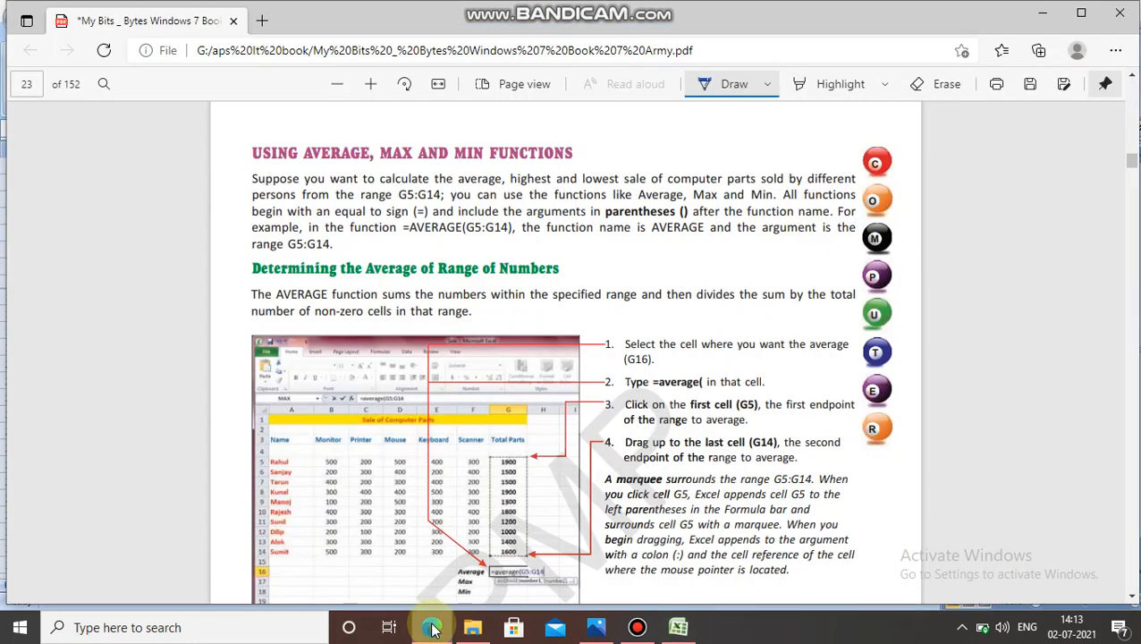